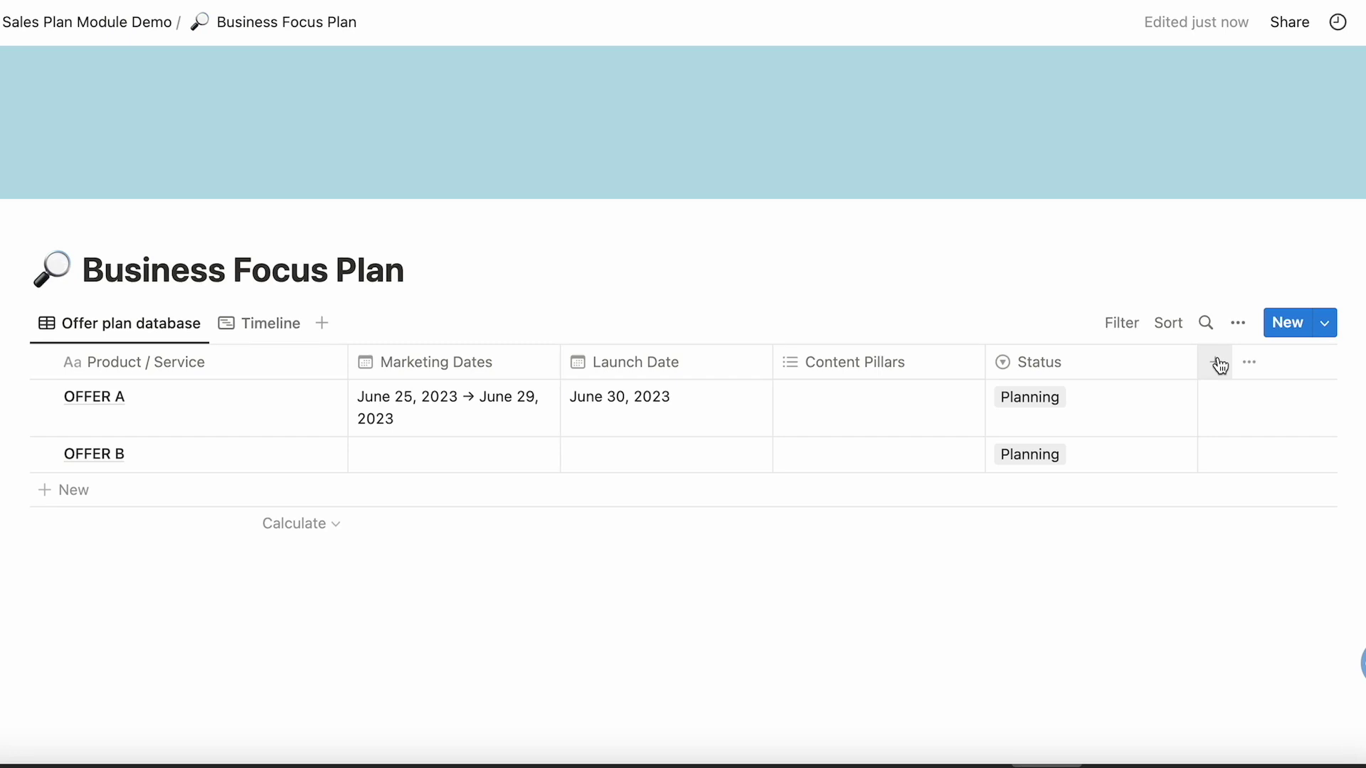
# Add a relation property linked to the Ideas Generation database stored under "Digital Product Des...", keeping the default name and no limit
pyautogui.click(1219, 365)
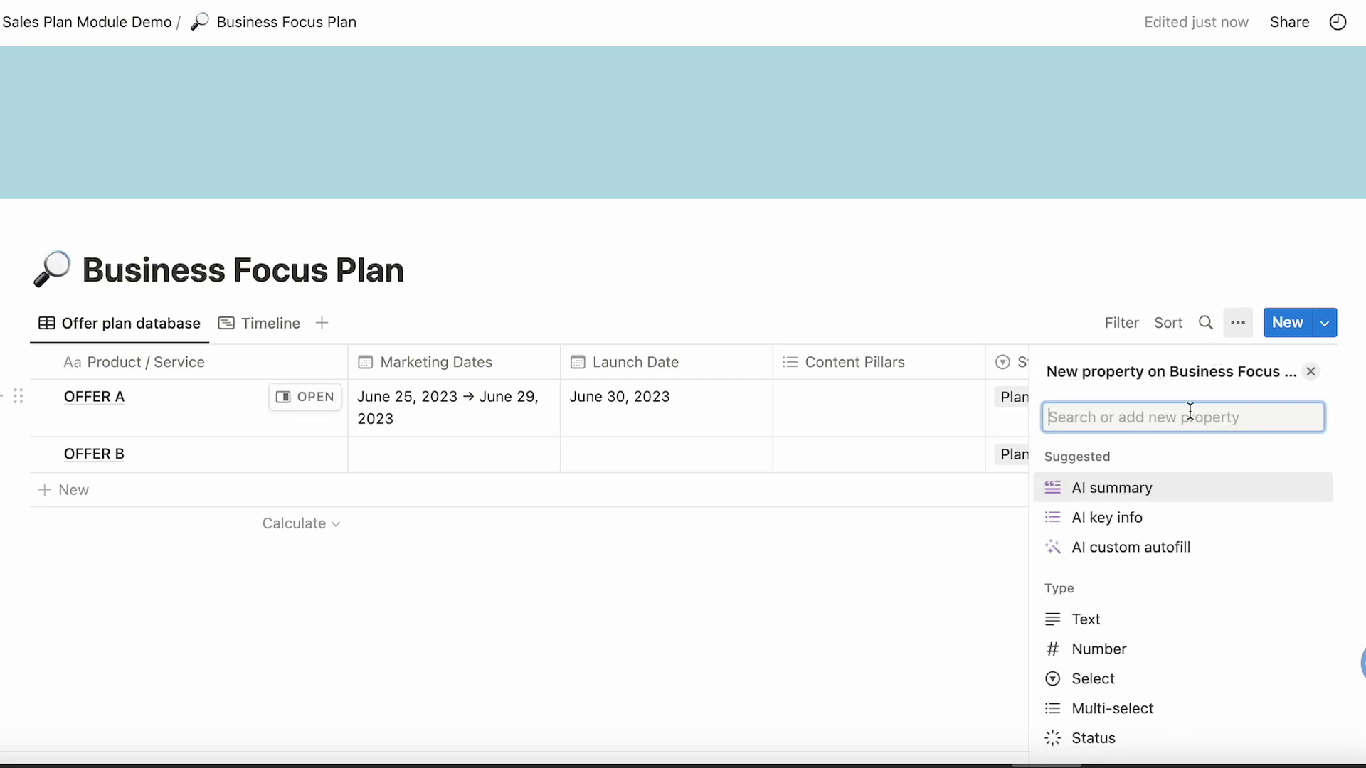
pyautogui.write('rel')
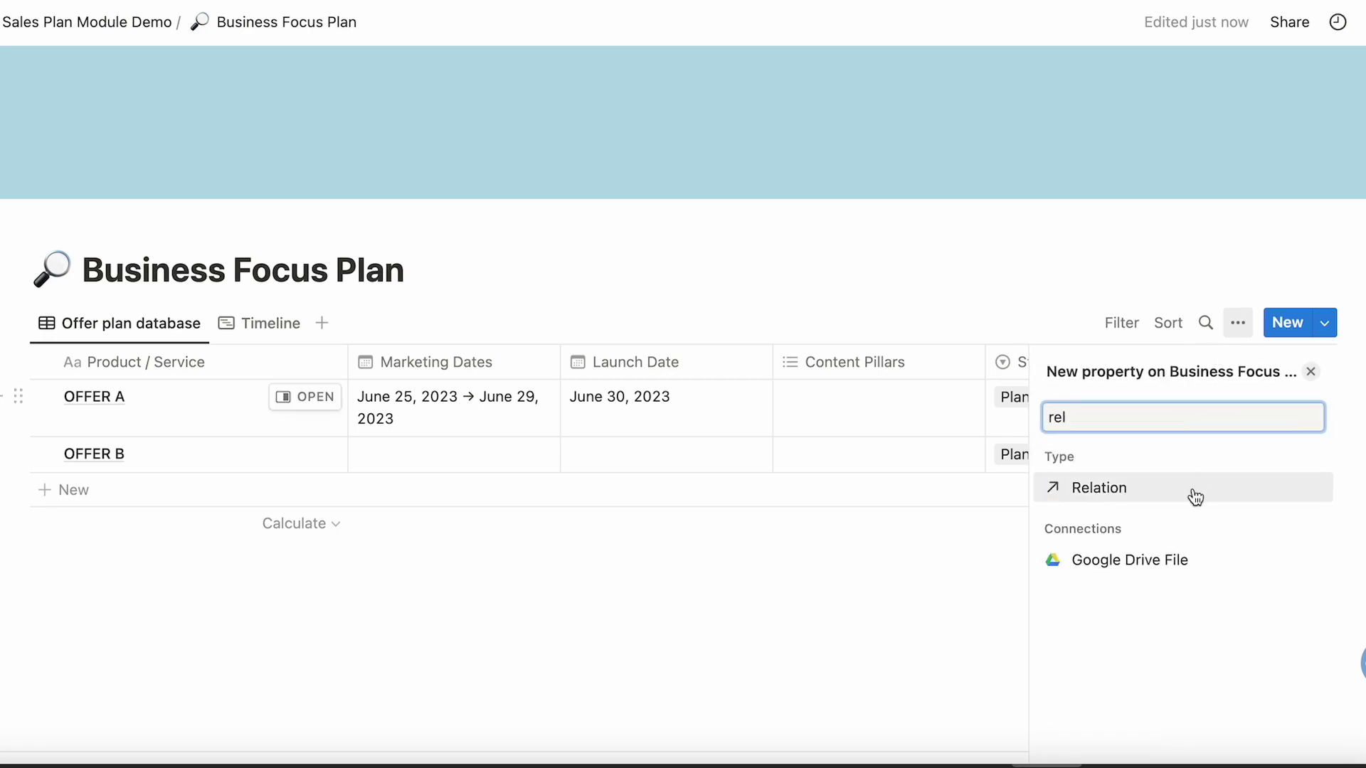
pyautogui.click(1128, 488)
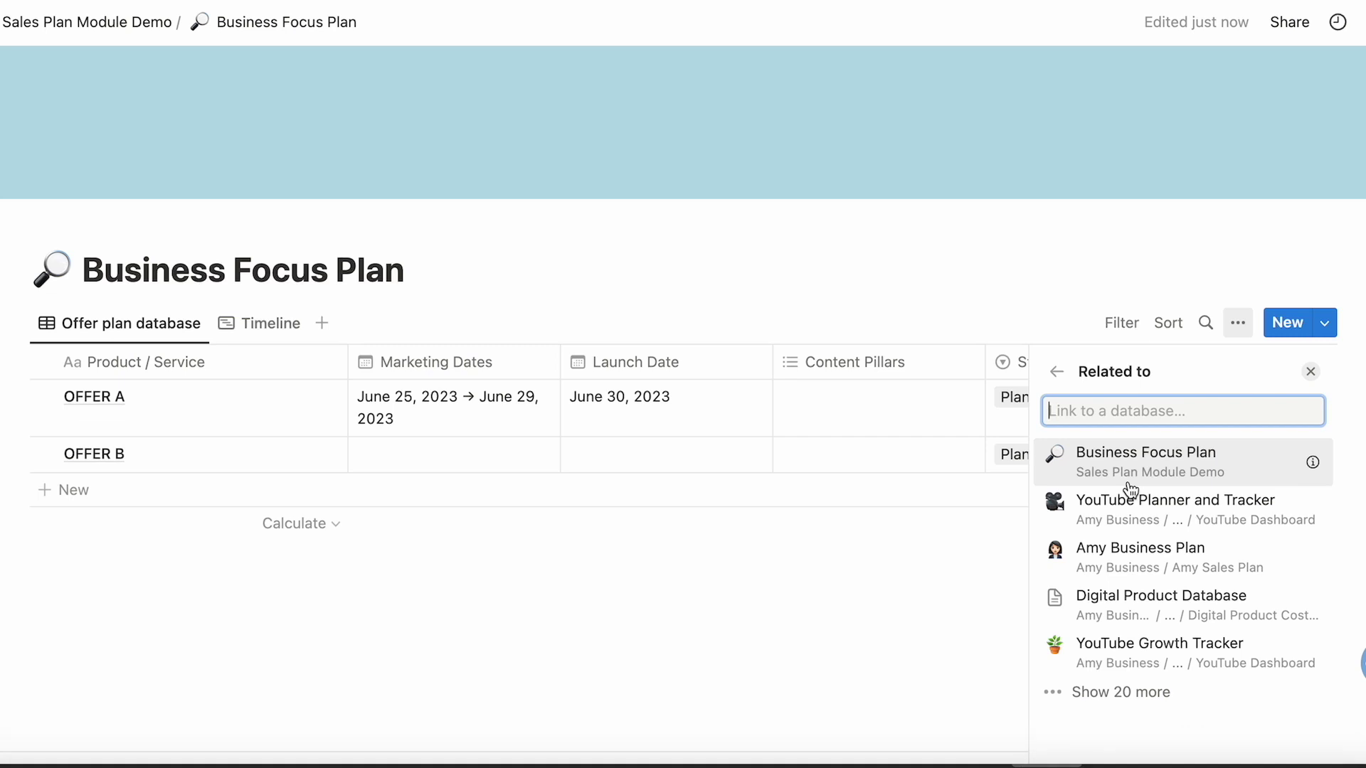
pyautogui.write('ideas')
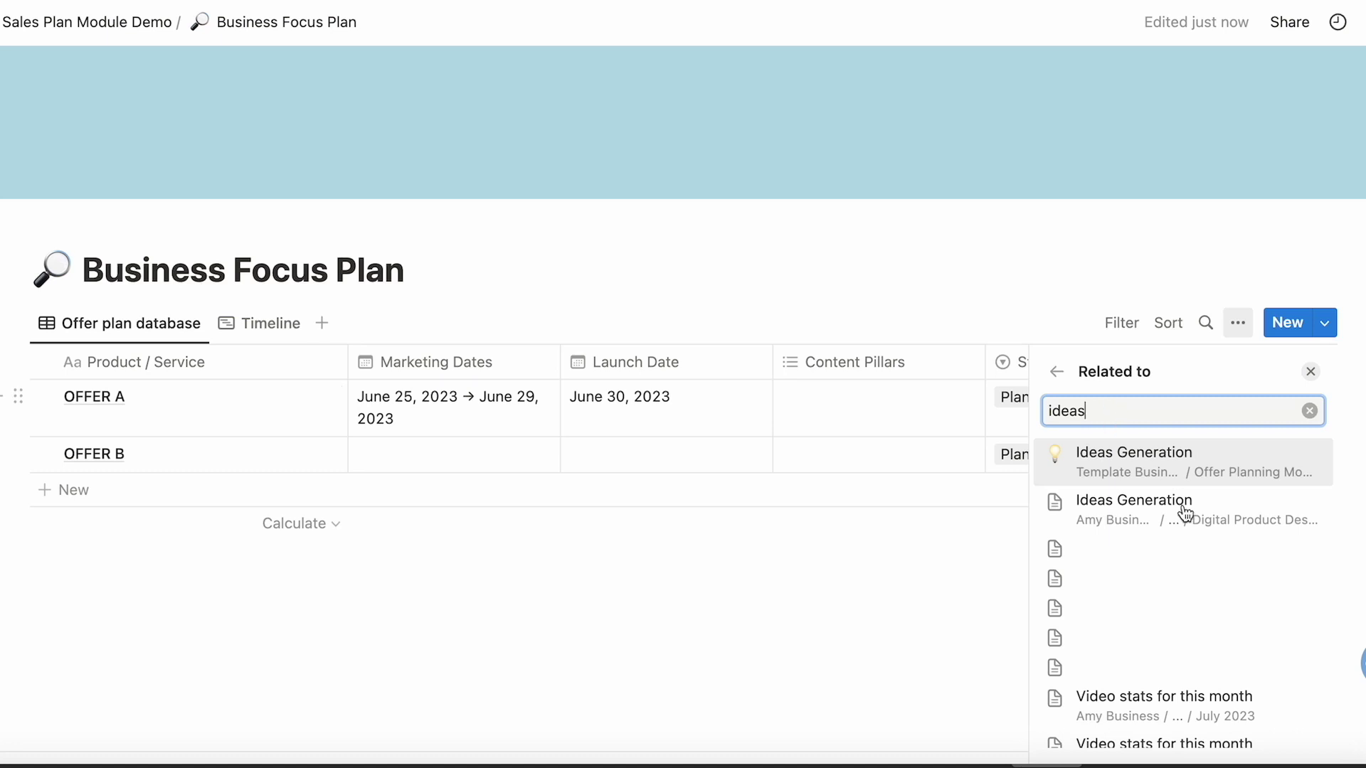
pyautogui.click(1139, 512)
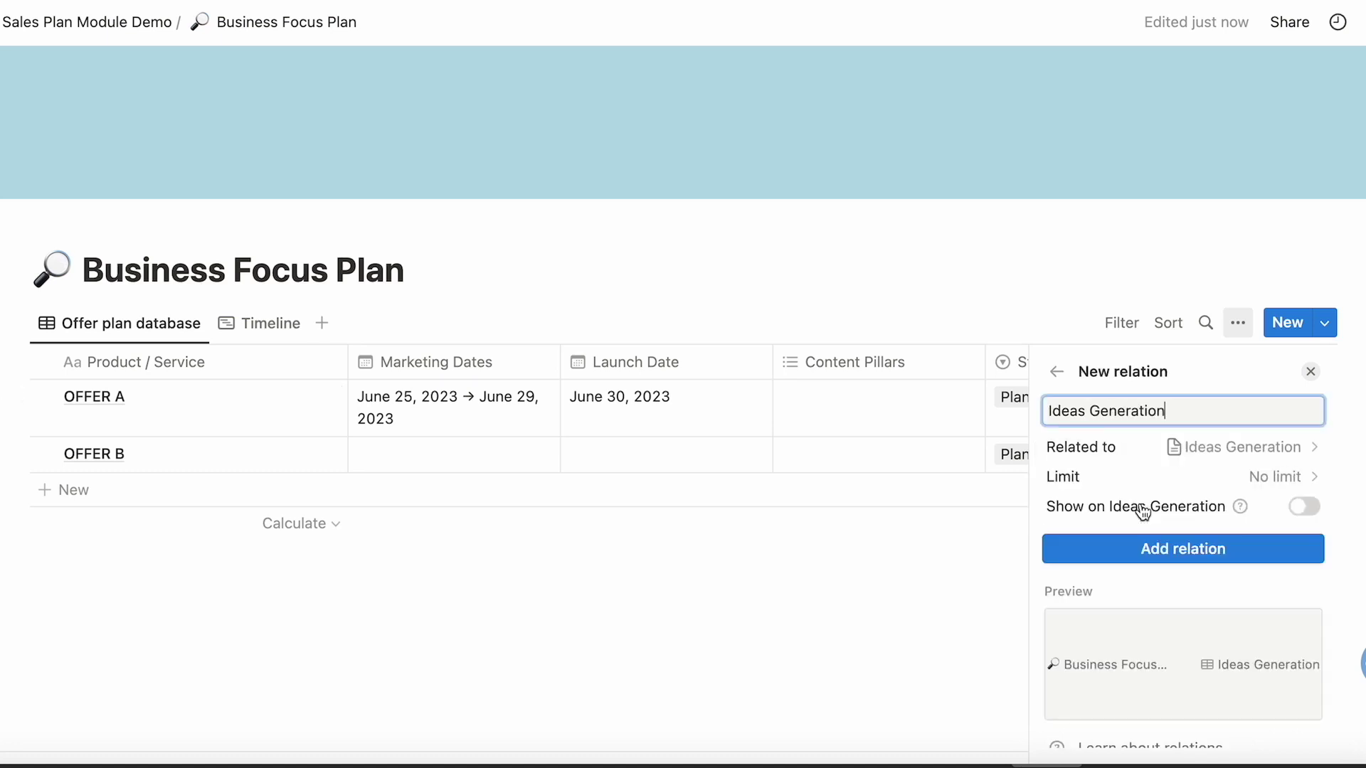
pyautogui.click(1187, 554)
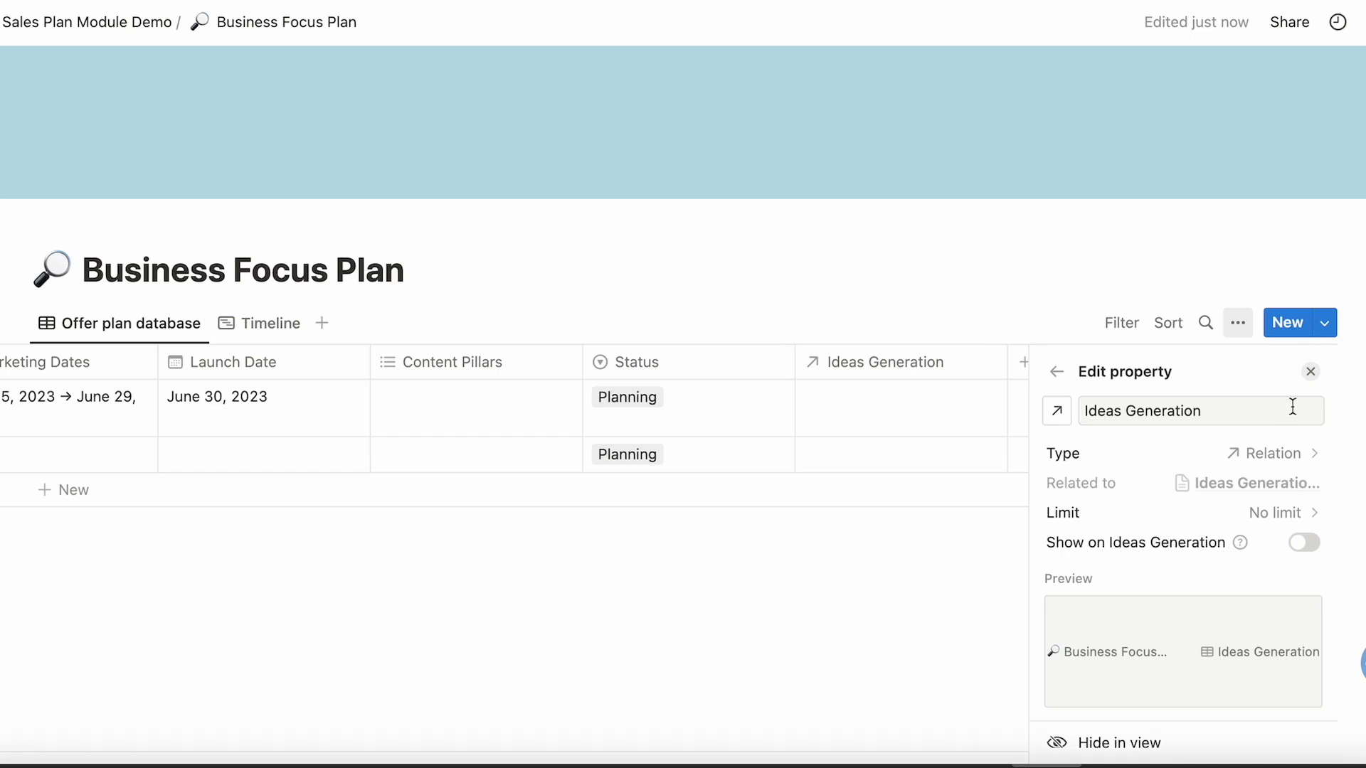
pyautogui.click(1310, 371)
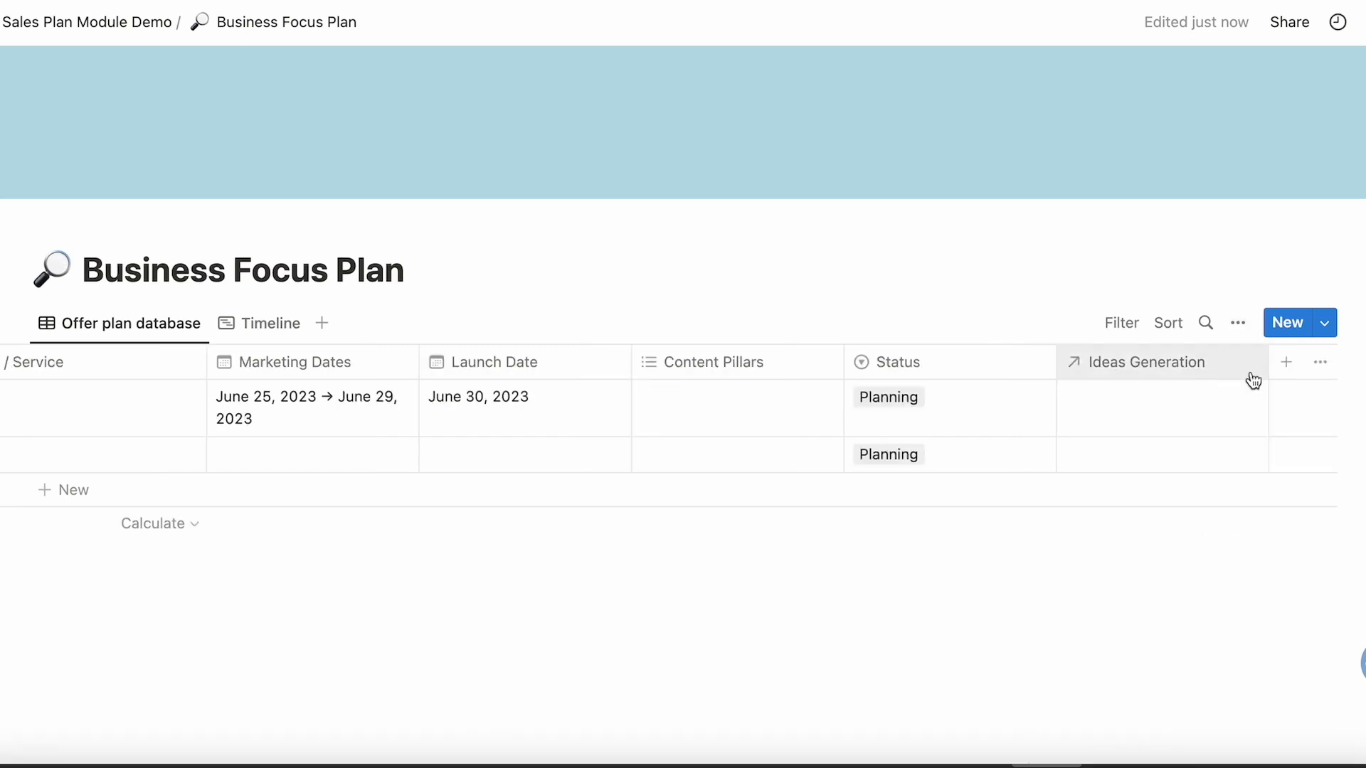
# Add a rollup property that pulls the Features property through the Ideas Generation relation
pyautogui.click(1286, 362)
pyautogui.write('roll')
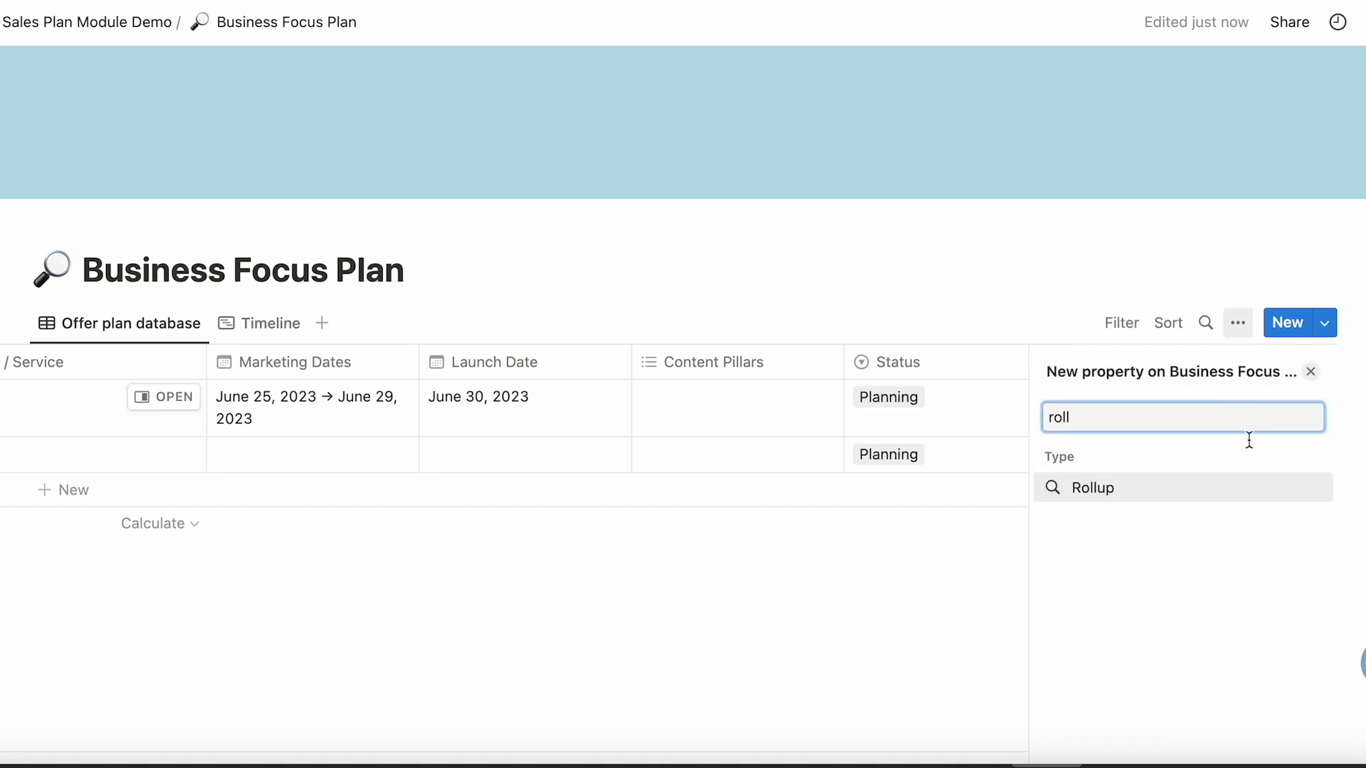
pyautogui.click(1110, 491)
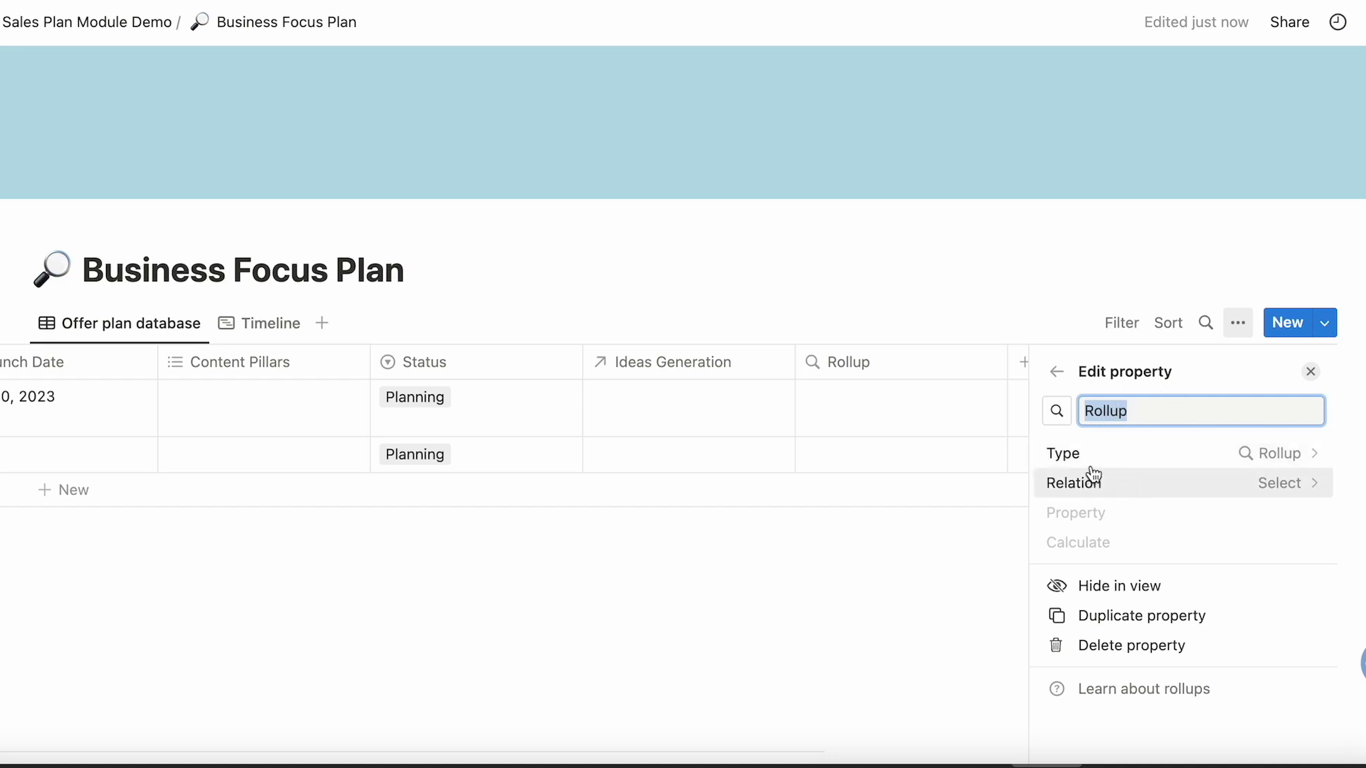
pyautogui.click(1250, 478)
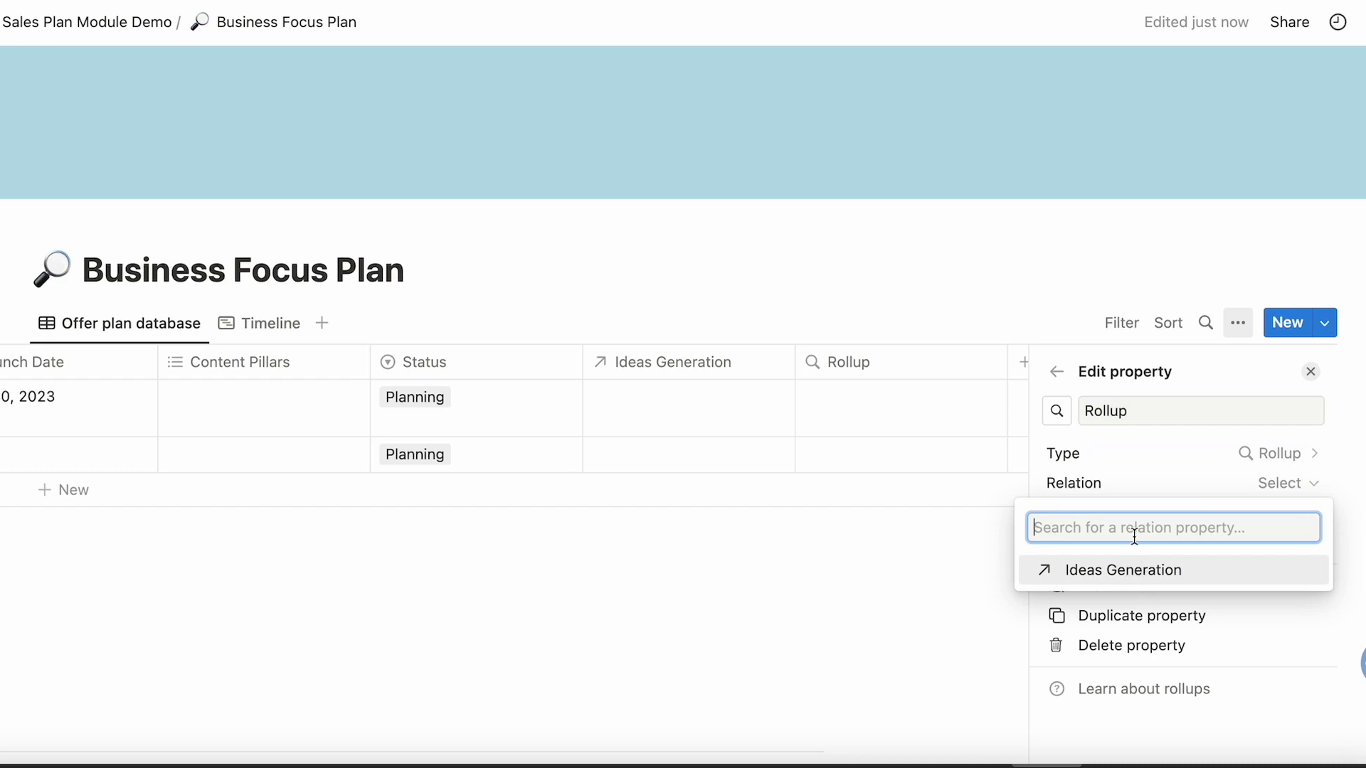
pyautogui.click(1142, 573)
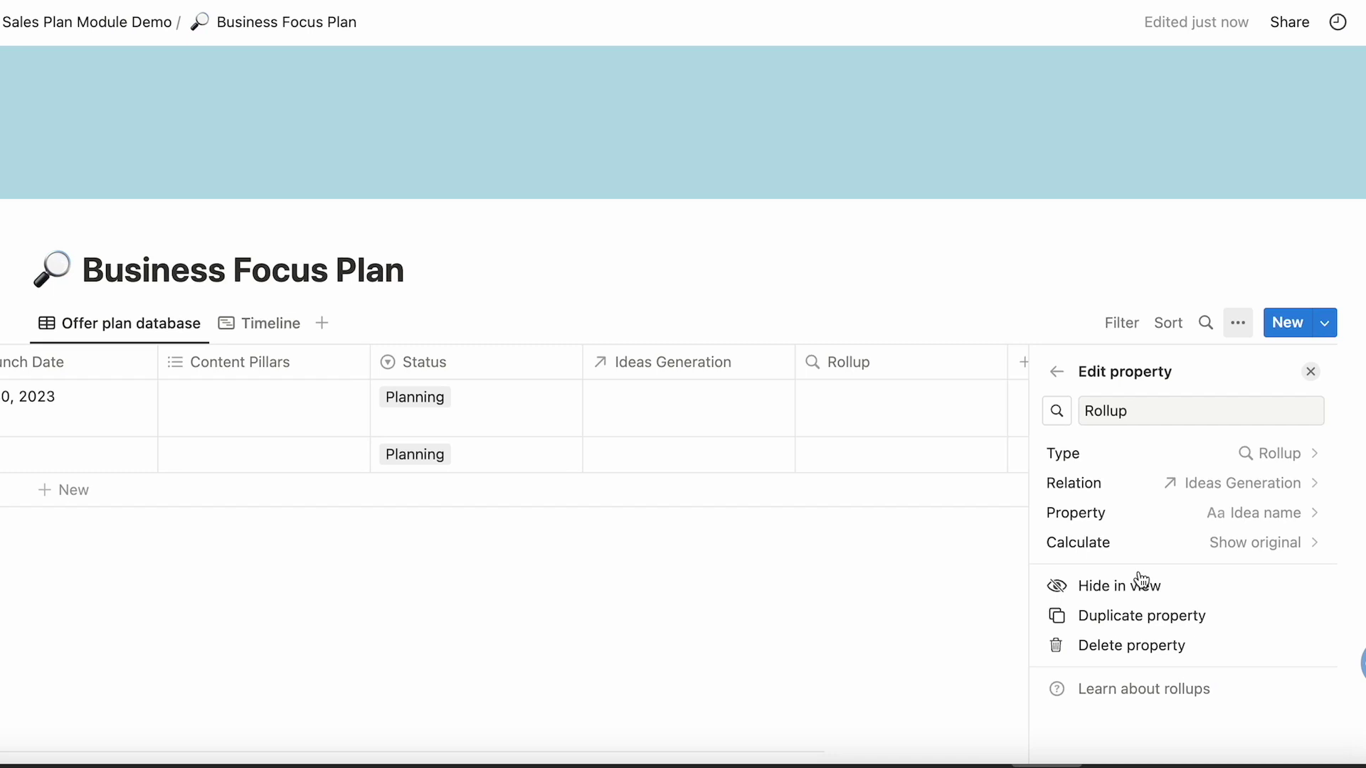
pyautogui.click(1235, 516)
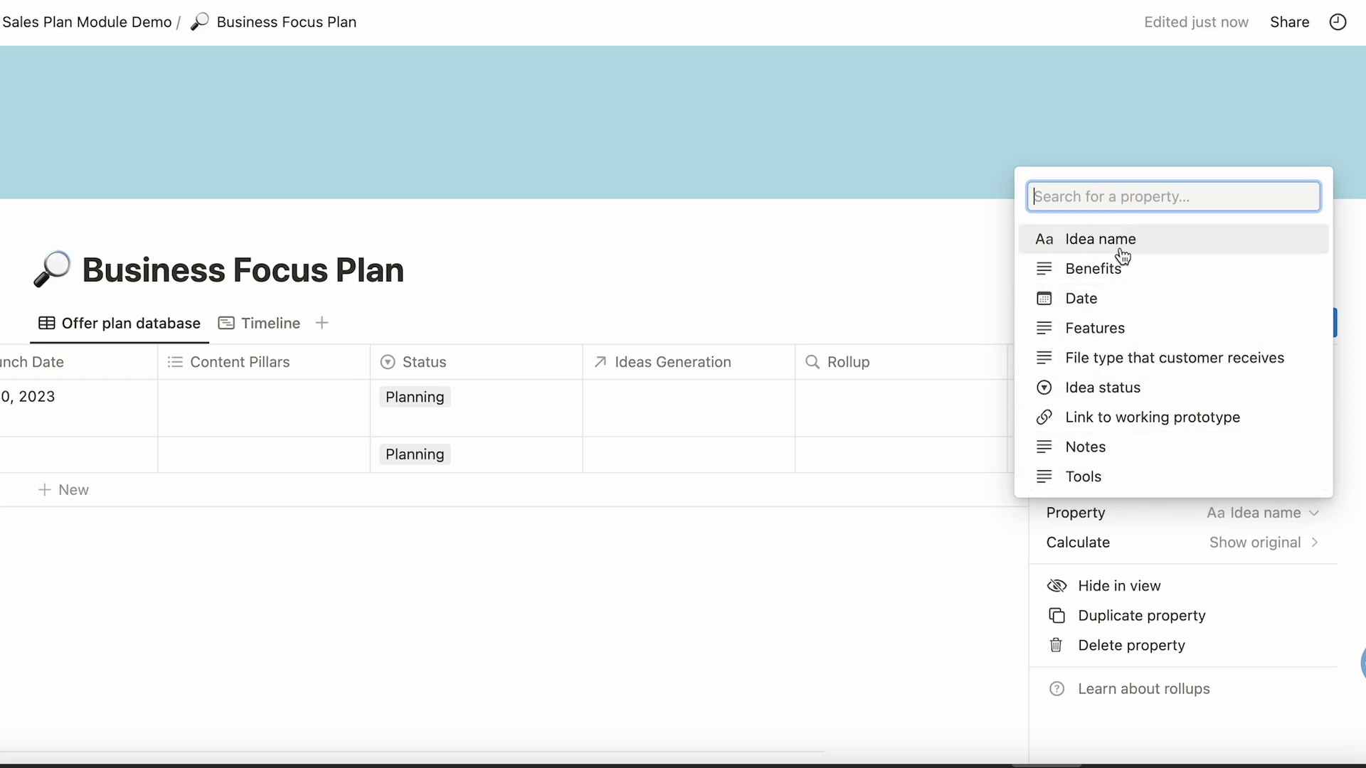
pyautogui.click(1104, 331)
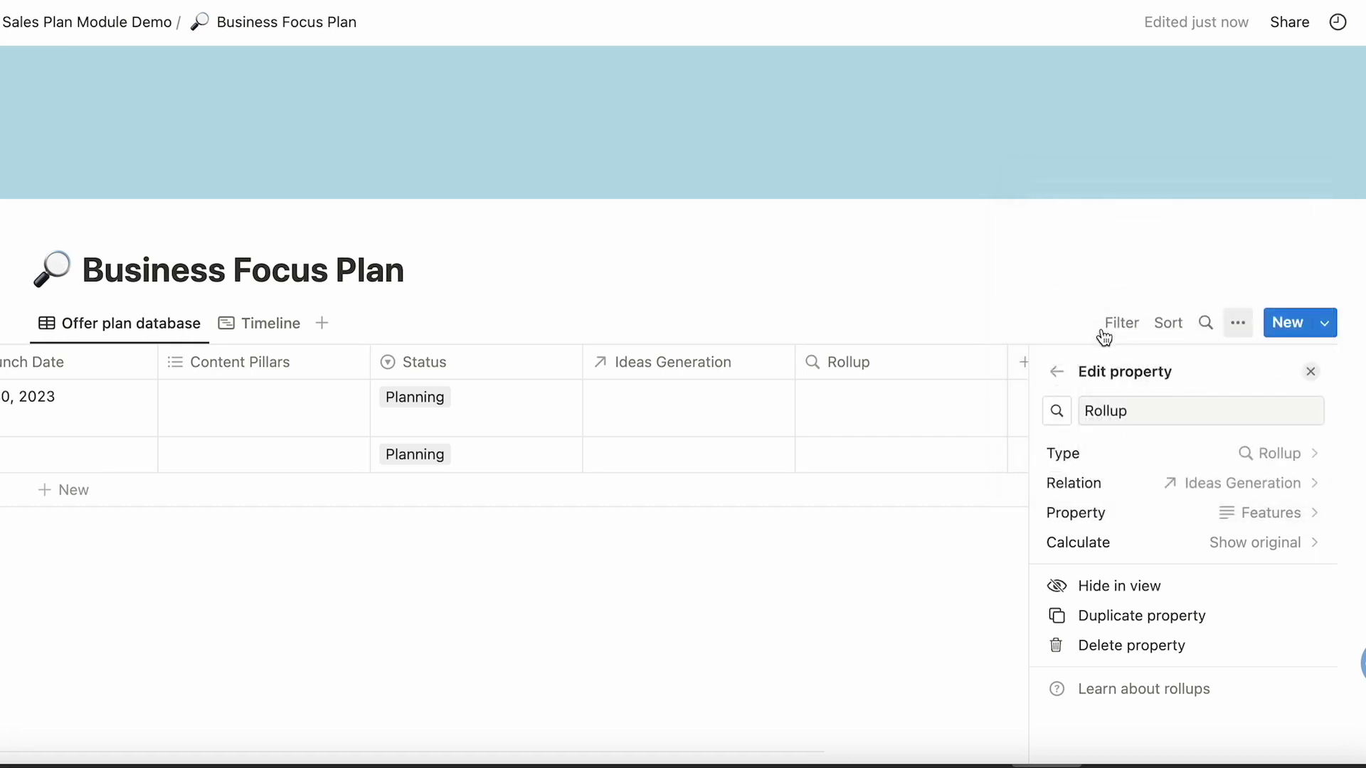
# Rename the new rollup property as Features
pyautogui.doubleClick(1152, 416)
pyautogui.write('Fe')
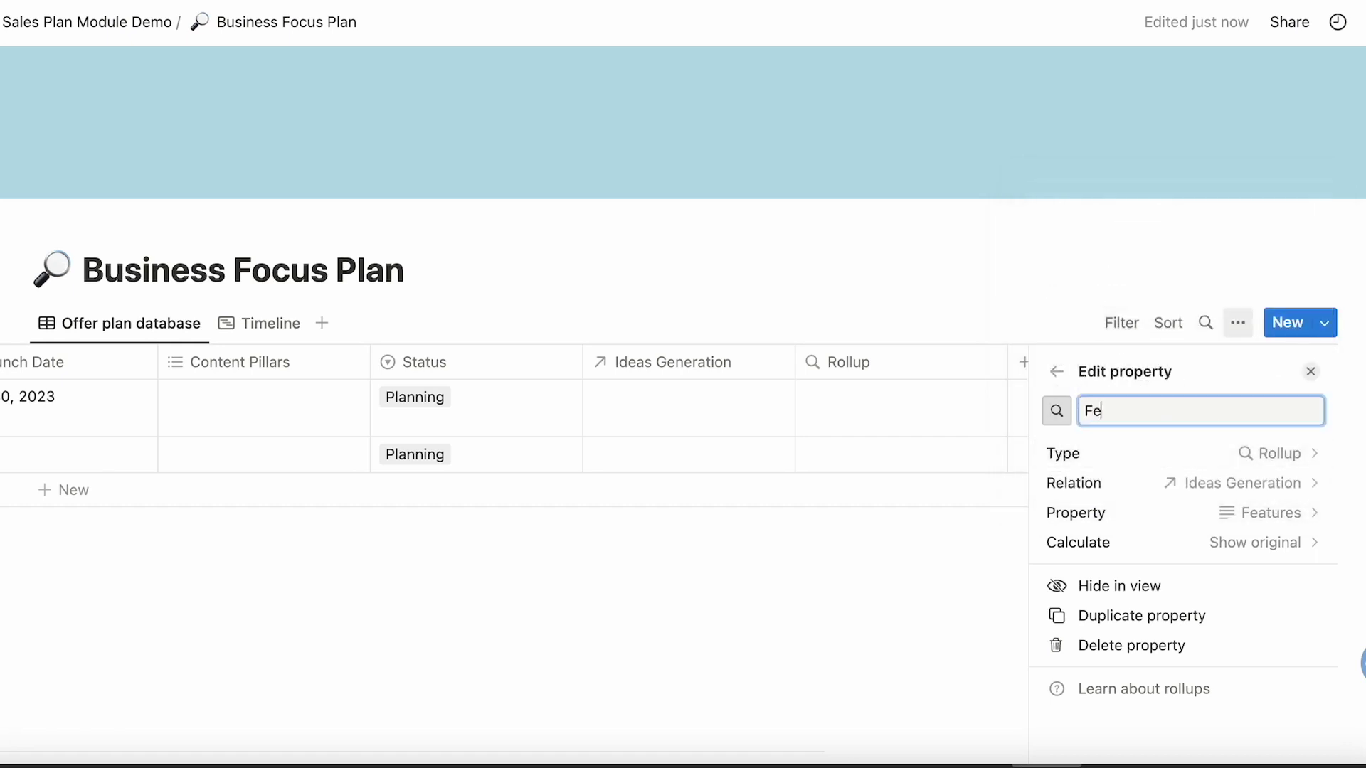
pyautogui.write('atures')
pyautogui.click(882, 591)
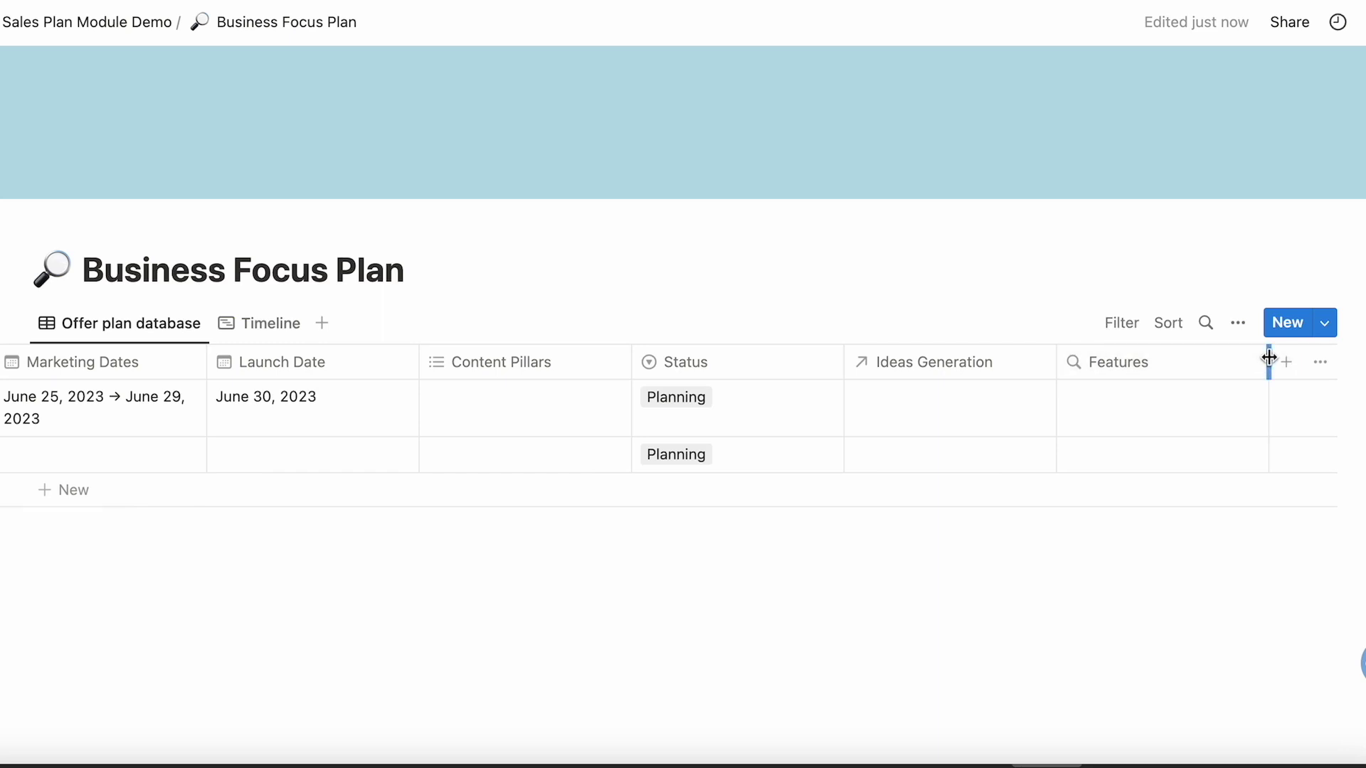
# Add another rollup property that pulls the Benefits property through the Ideas Generation relation
pyautogui.hscroll(-2, 1268, 359)
pyautogui.click(1292, 366)
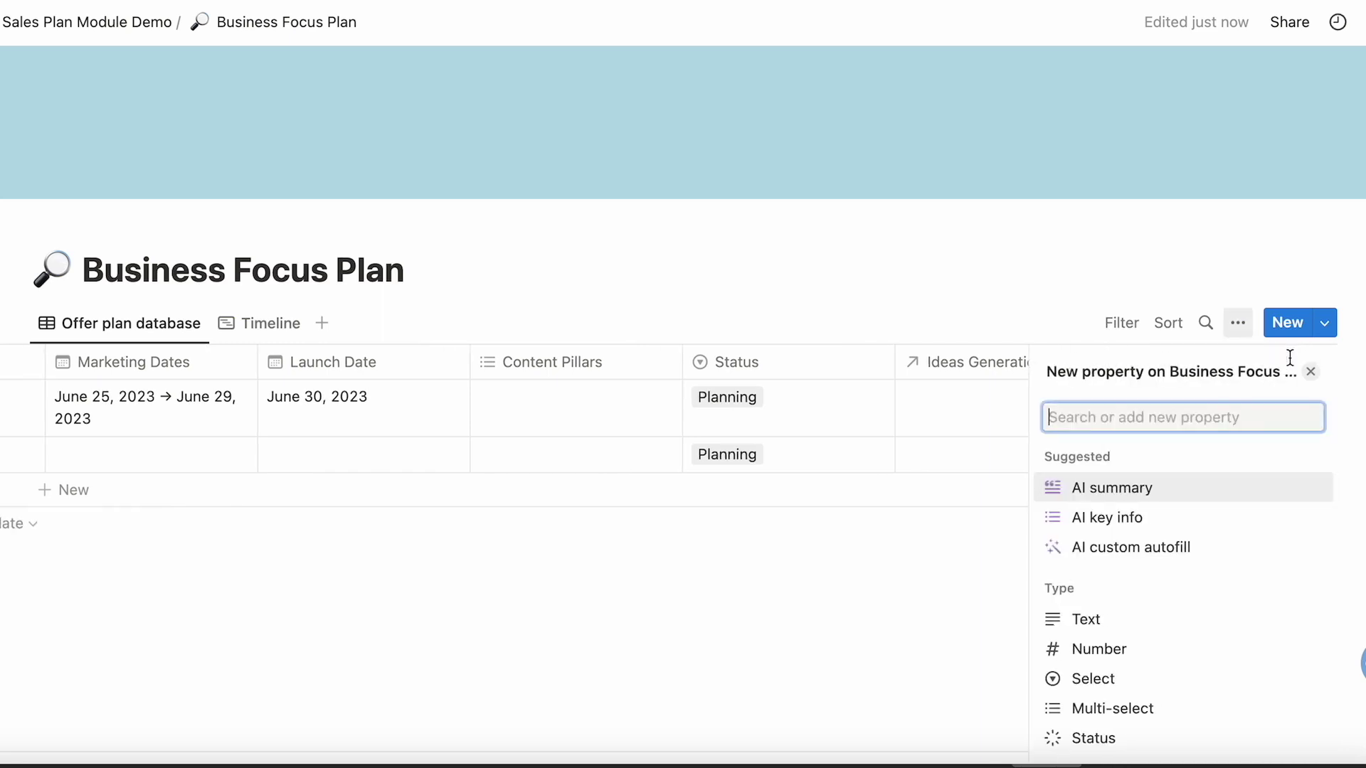
pyautogui.write('roll')
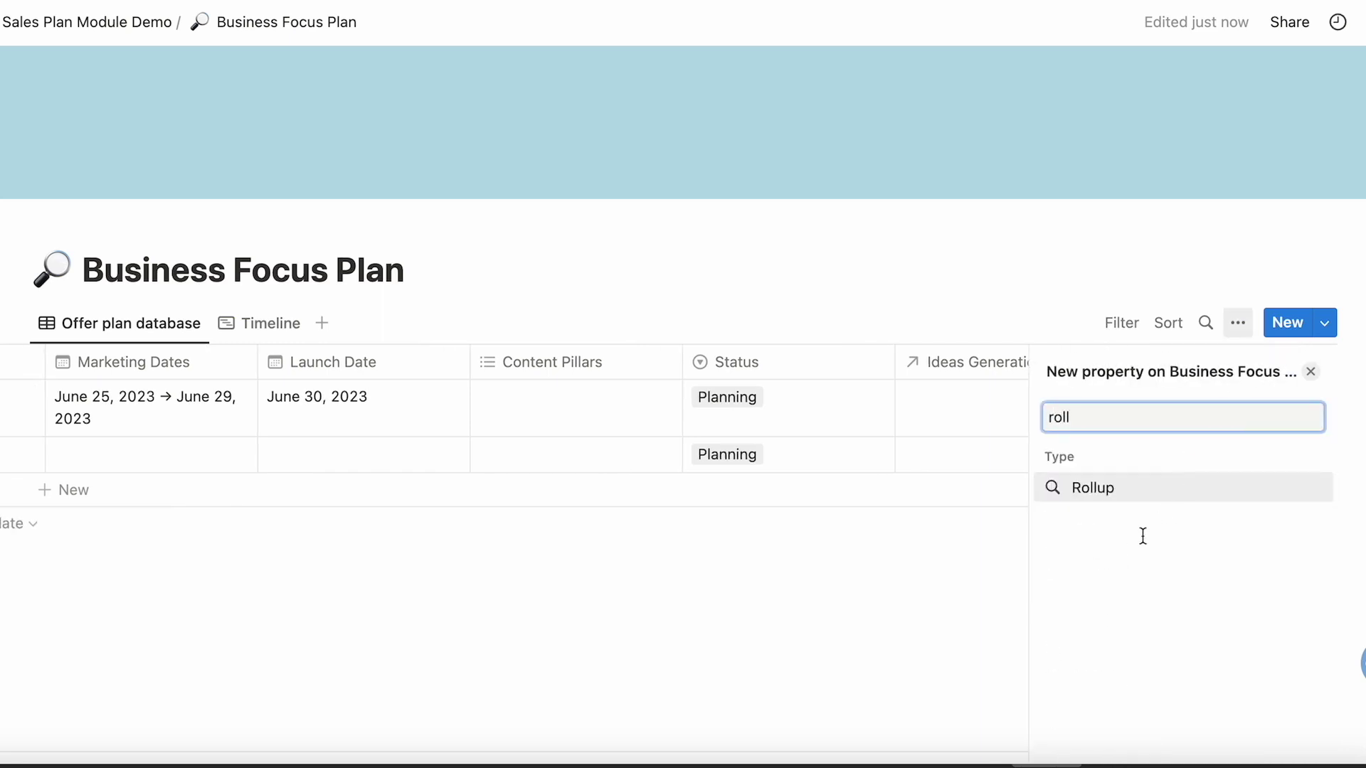
pyautogui.click(1123, 493)
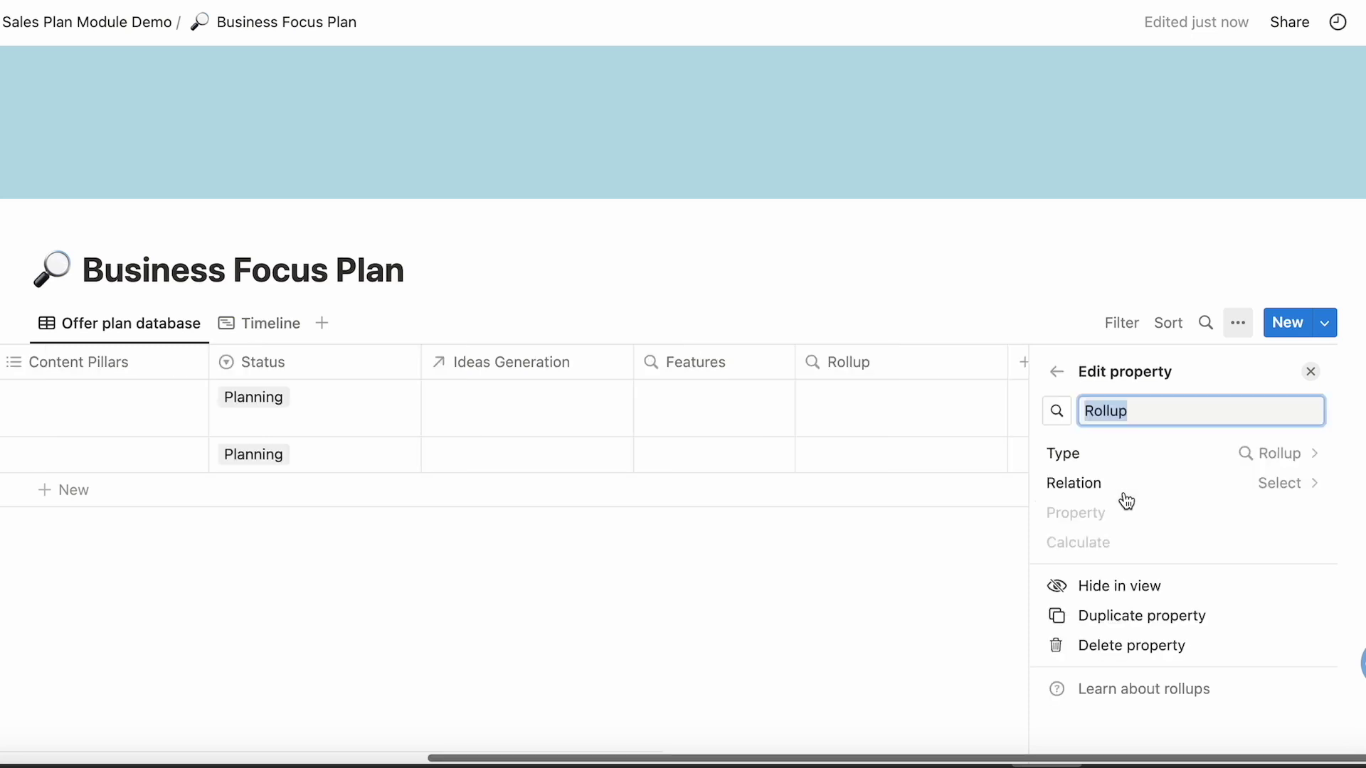
pyautogui.click(1281, 482)
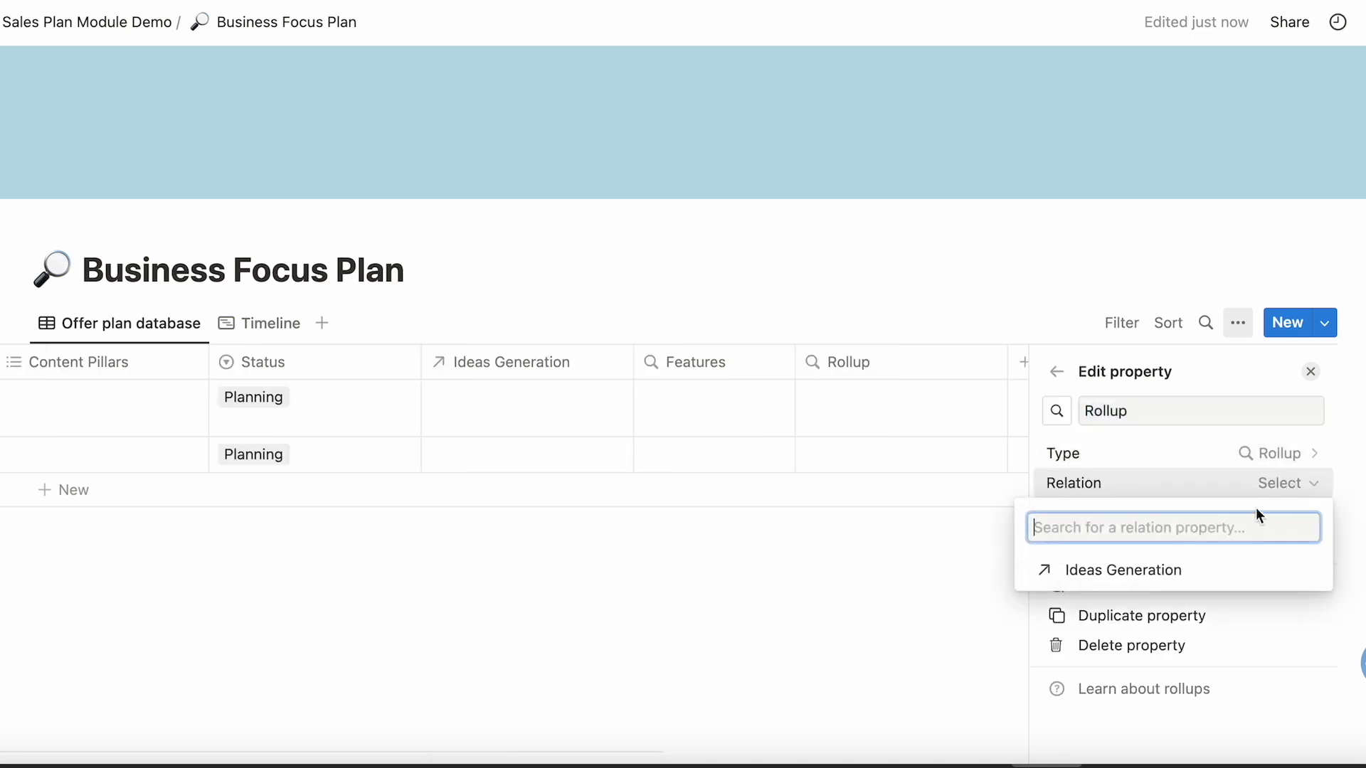
pyautogui.click(1198, 572)
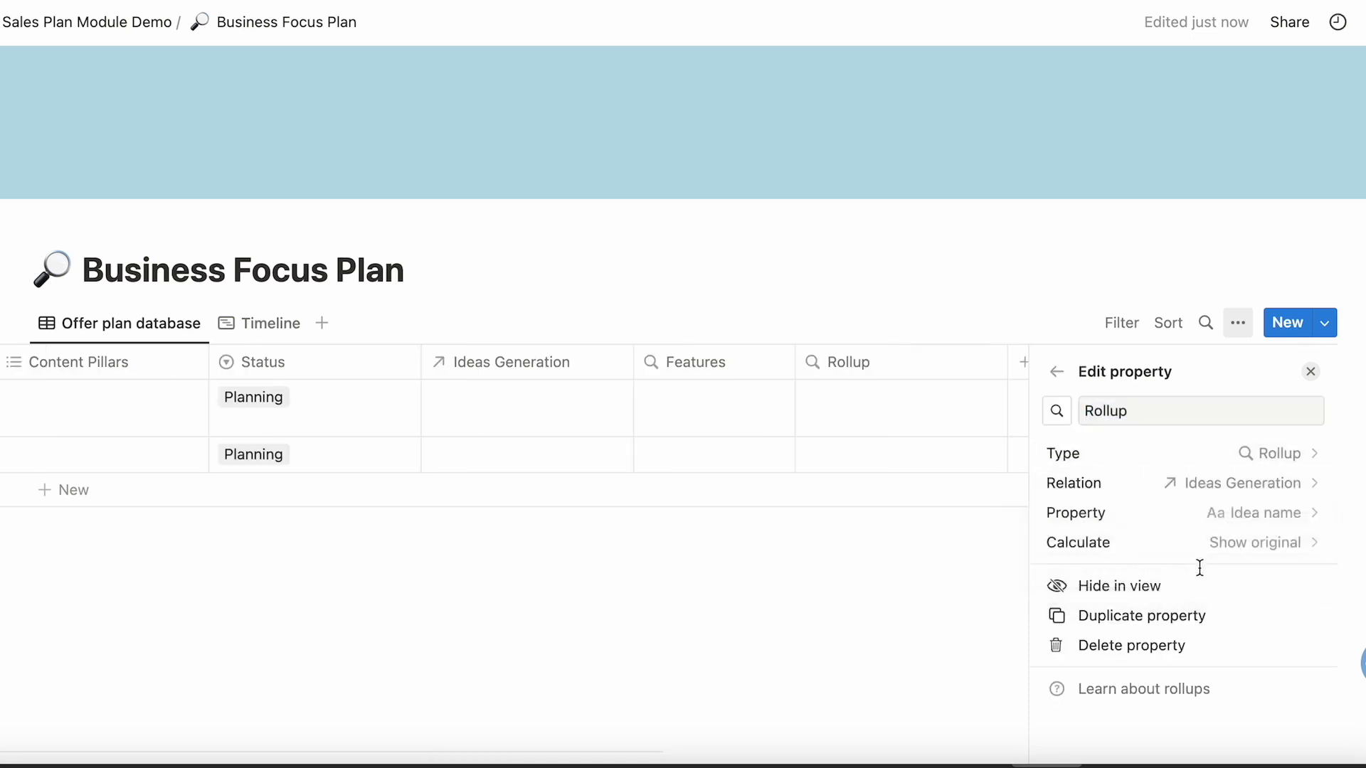
pyautogui.click(1223, 510)
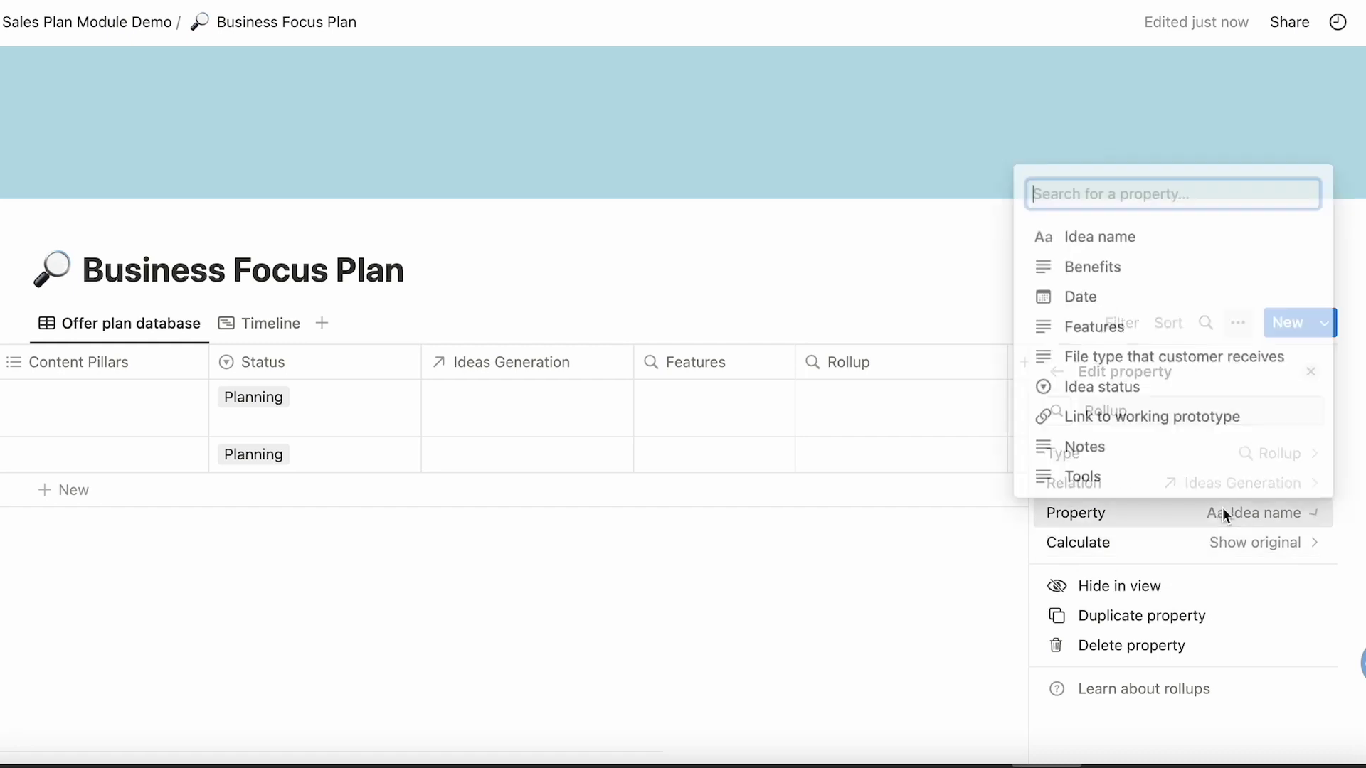
pyautogui.click(1111, 275)
# Rename the second rollup property as Benefits and widen the Features column slightly
pyautogui.doubleClick(1140, 412)
pyautogui.write('Benefits')
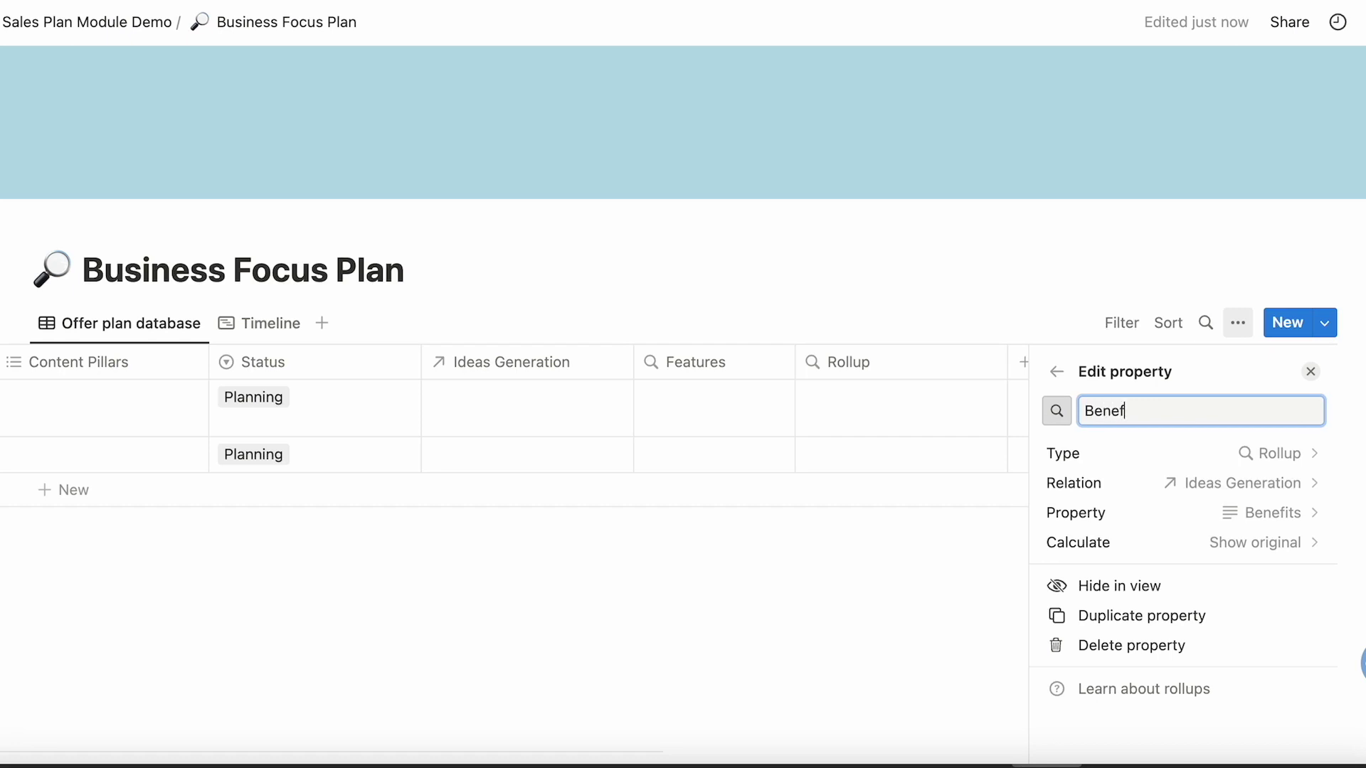
pyautogui.click(776, 596)
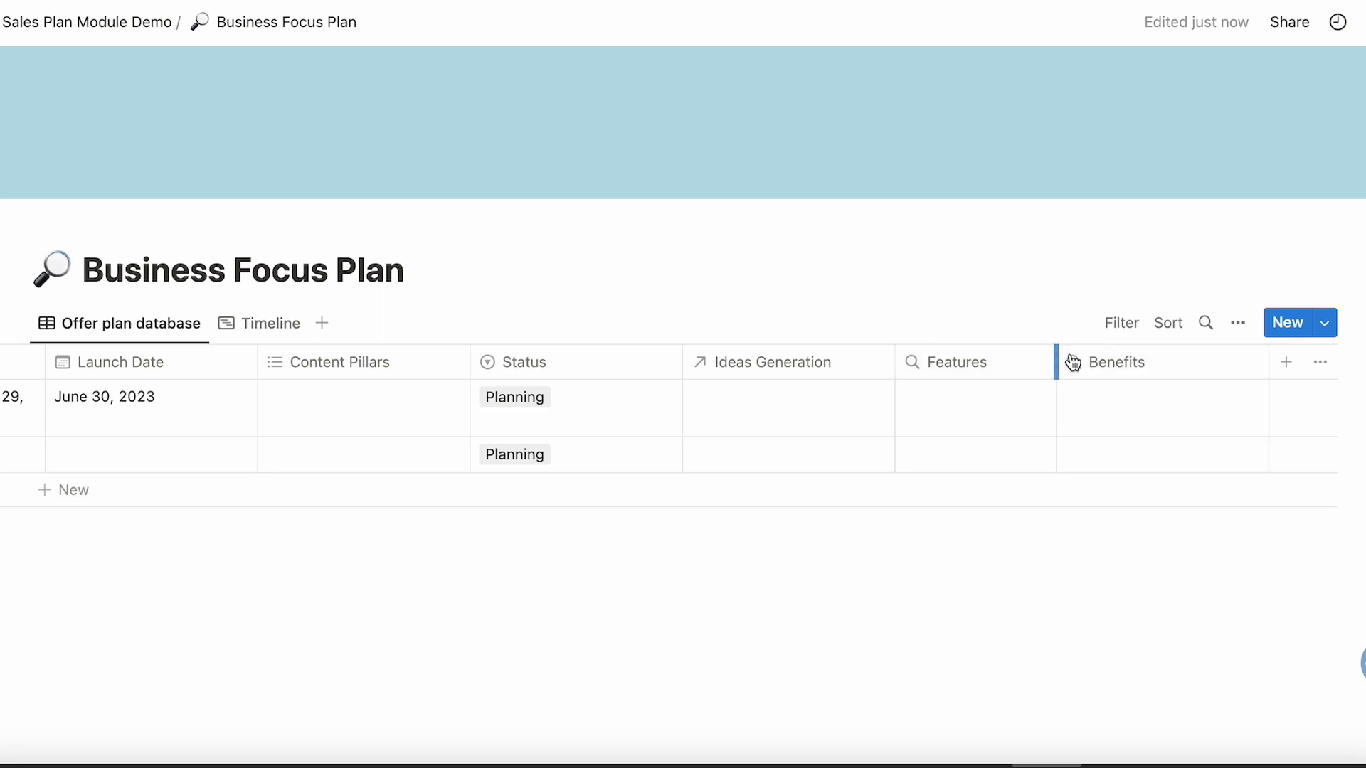
pyautogui.moveTo(1056, 354); pyautogui.dragTo(1101, 358)
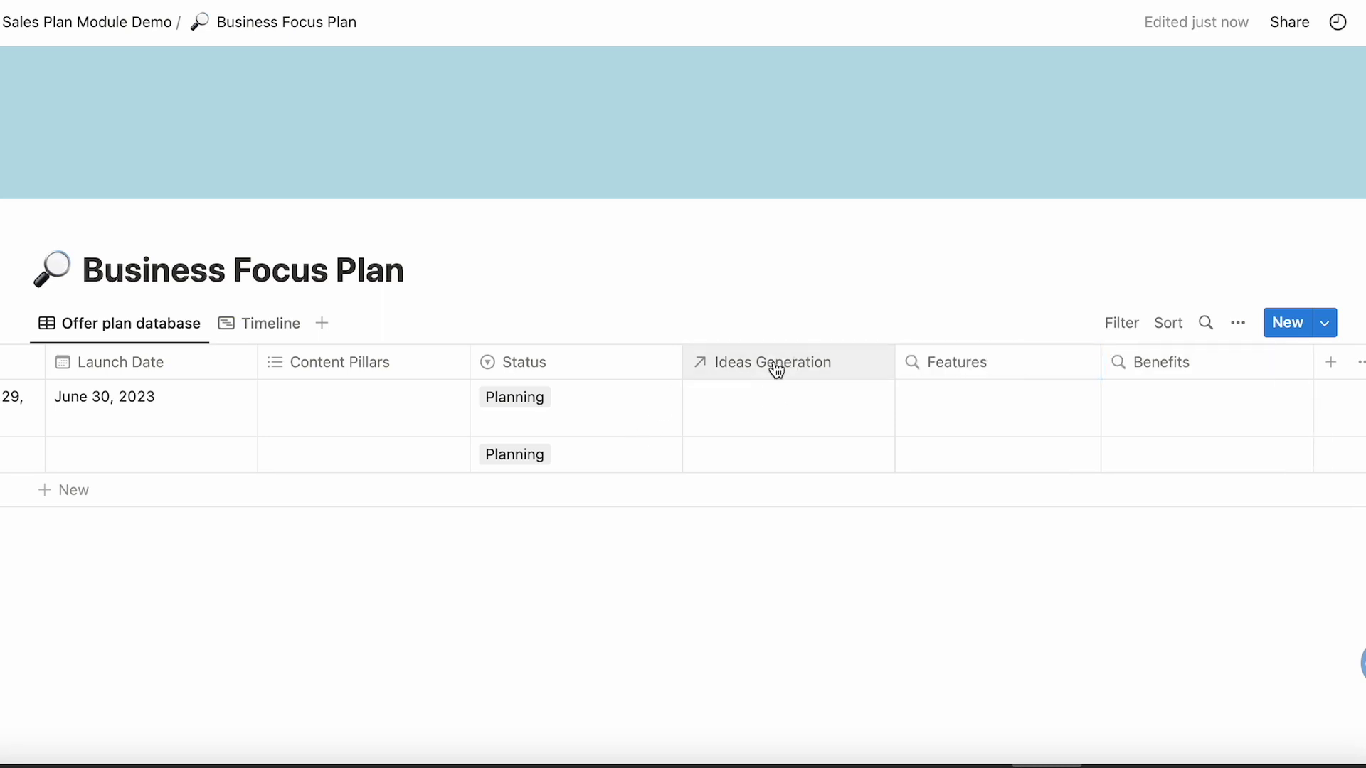
# Link the "Digital product design hub" page in the Ideas Generation cell of the offer launching June 30, 2023
pyautogui.click(773, 410)
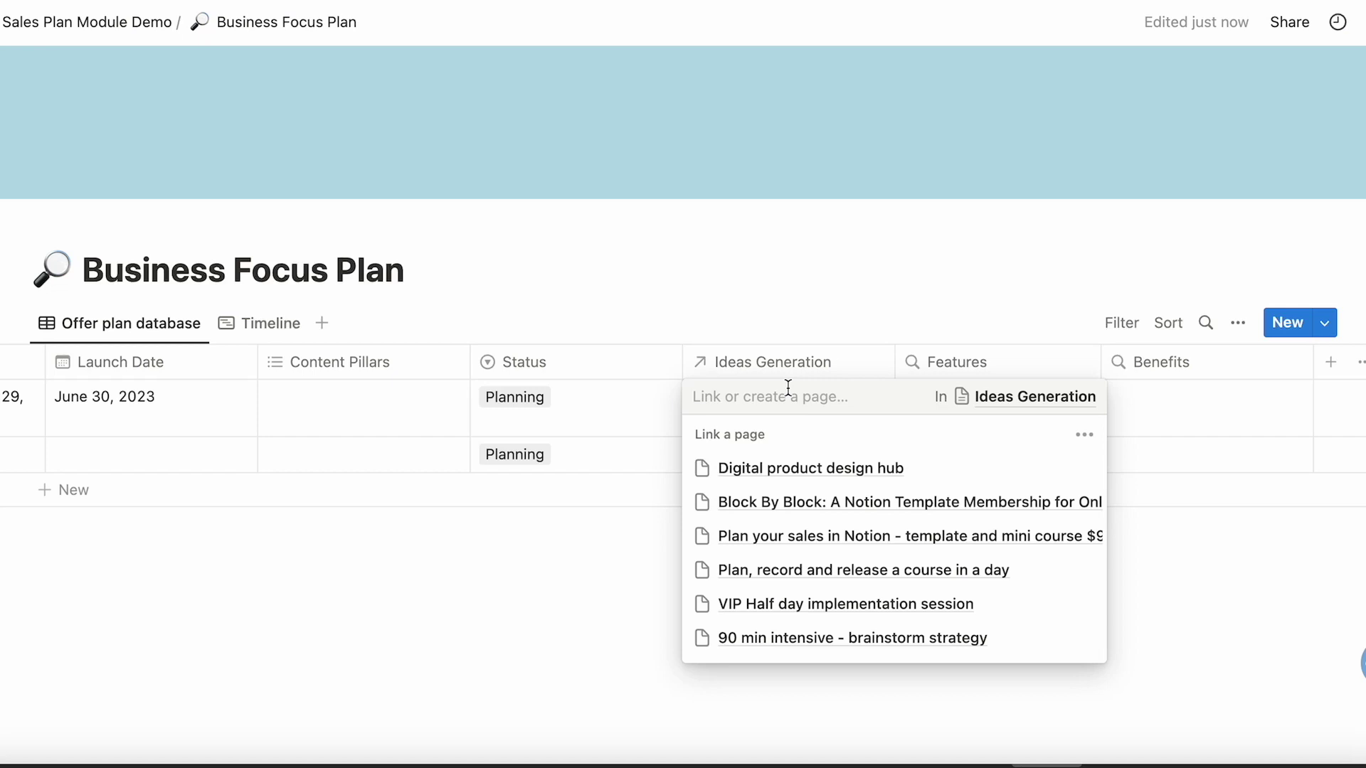
pyautogui.click(803, 472)
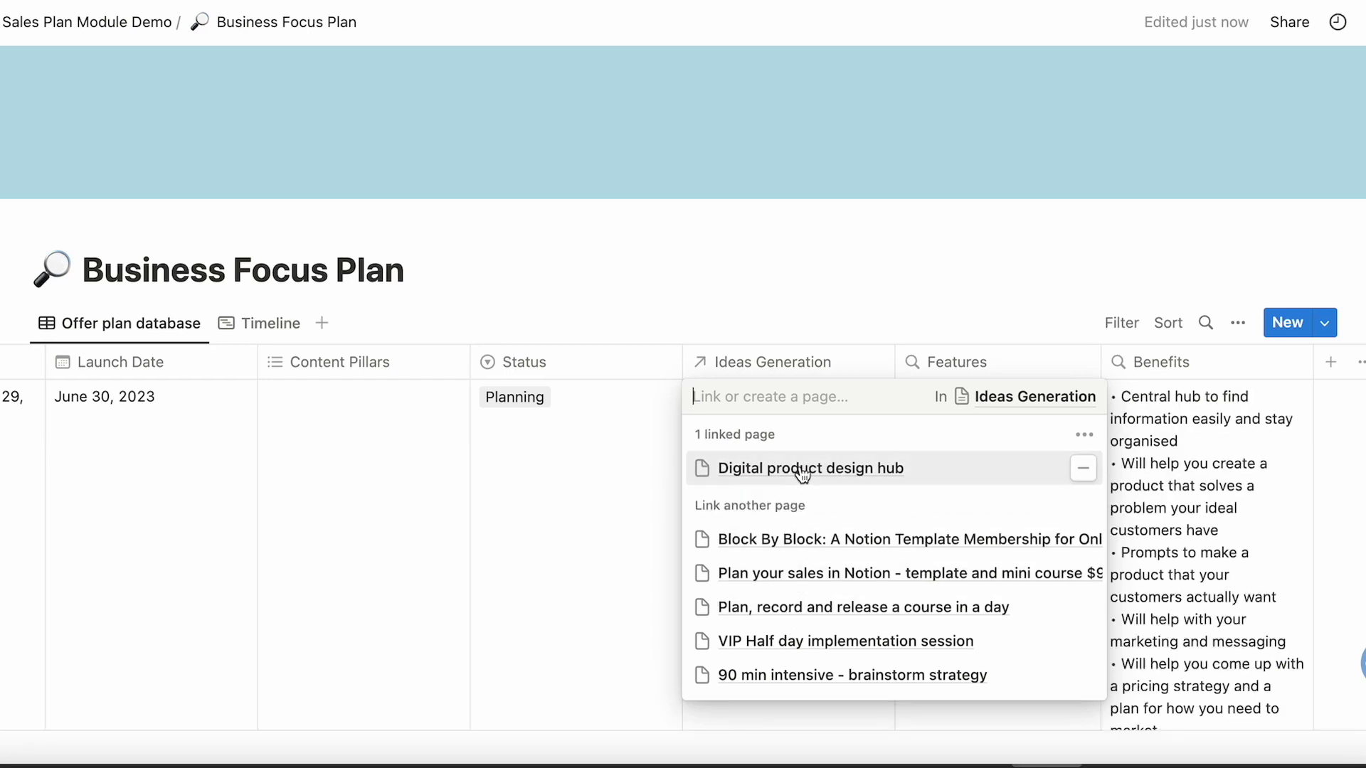
pyautogui.click(898, 278)
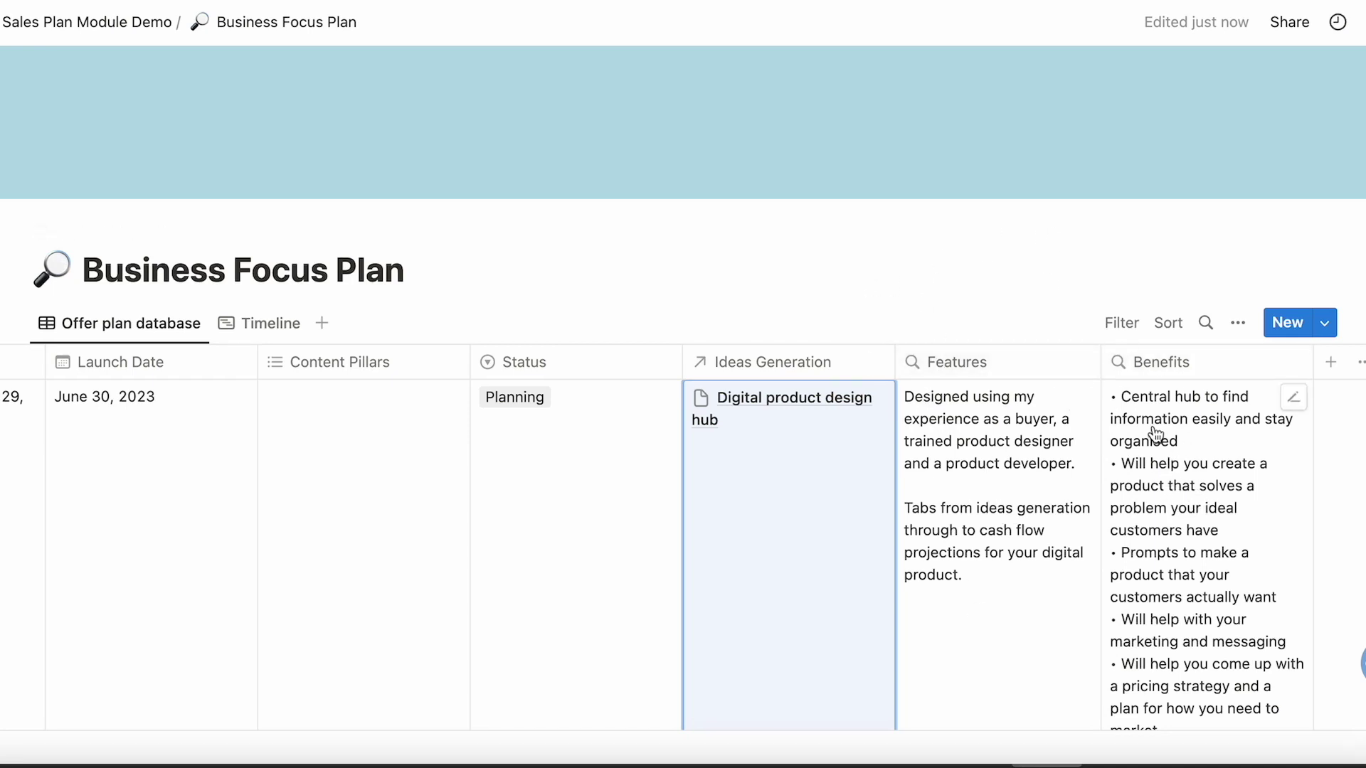
# Add a relation property linked to the YouTube Planner and Tracker database, keeping the default name and no limit
pyautogui.hscroll(2, 1159, 437)
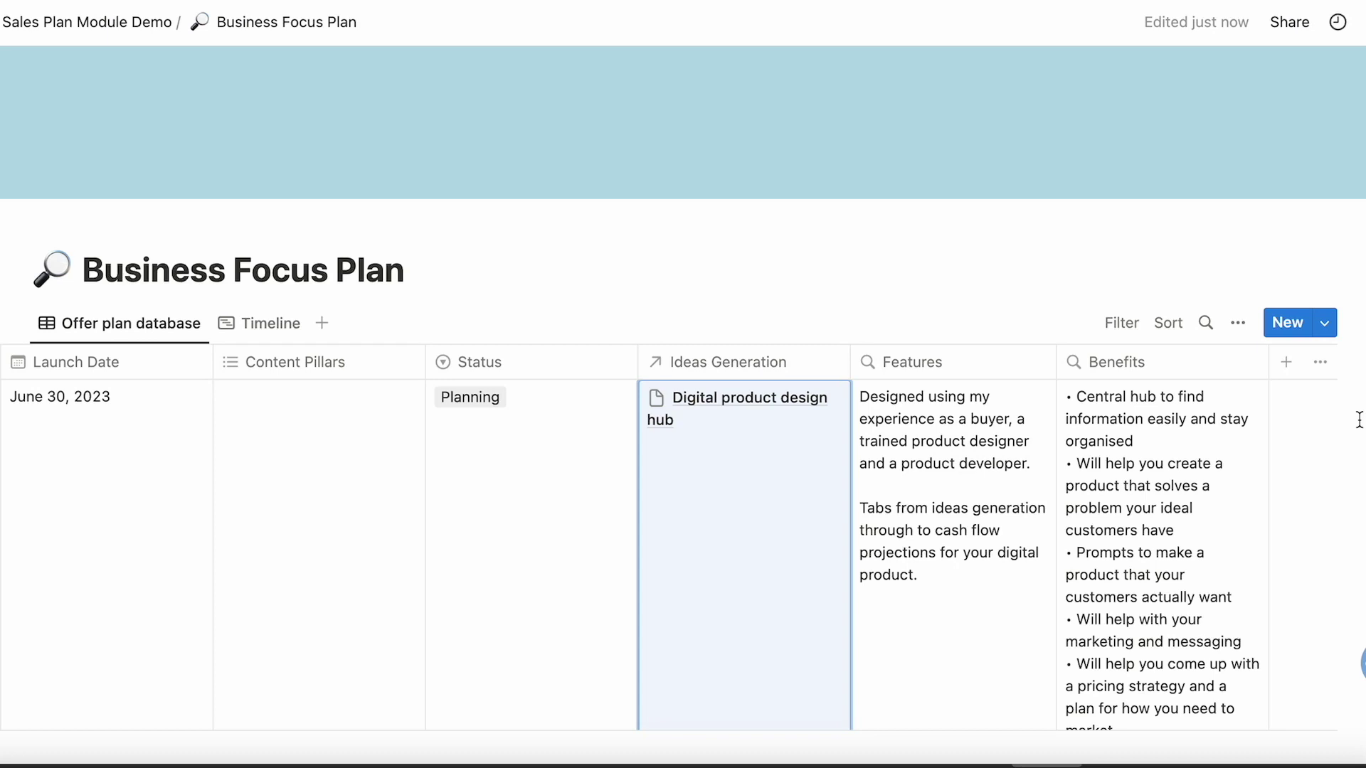
pyautogui.click(1286, 363)
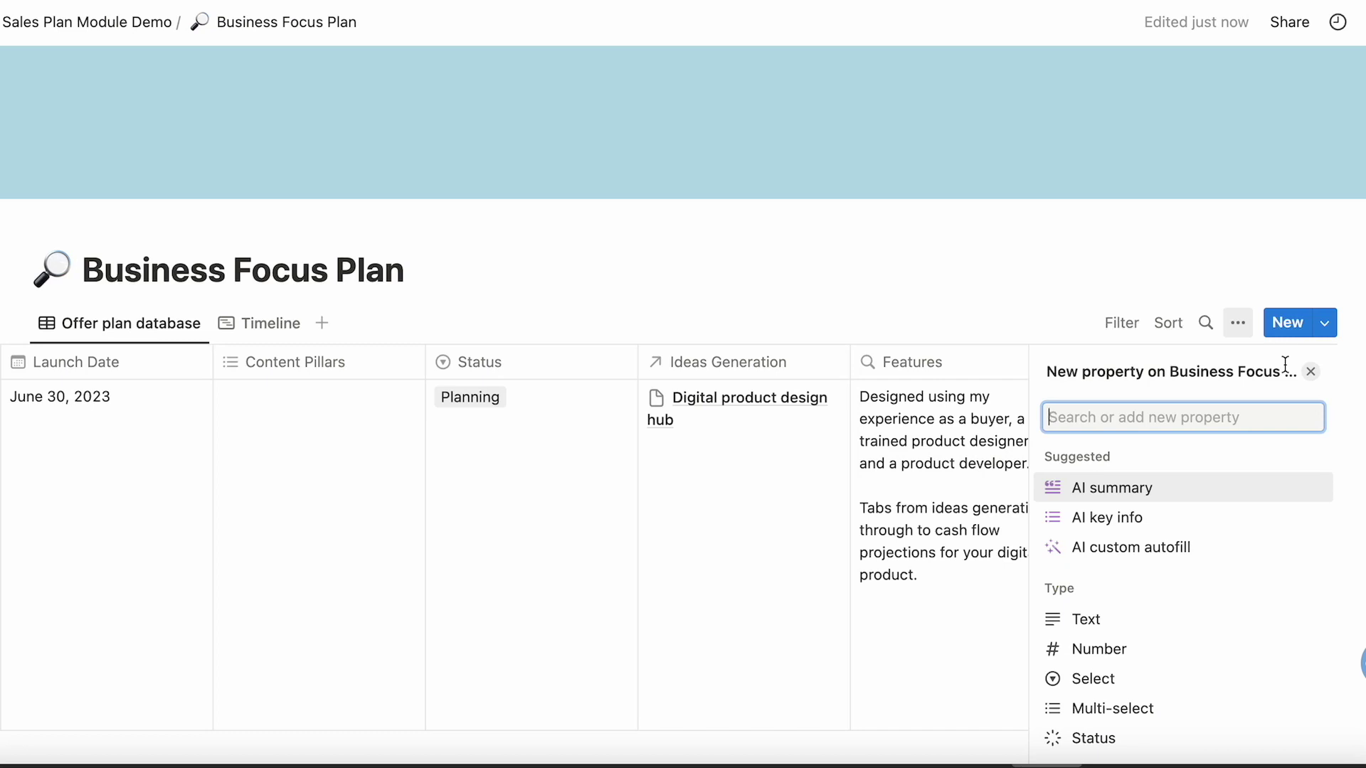
pyautogui.write('rel')
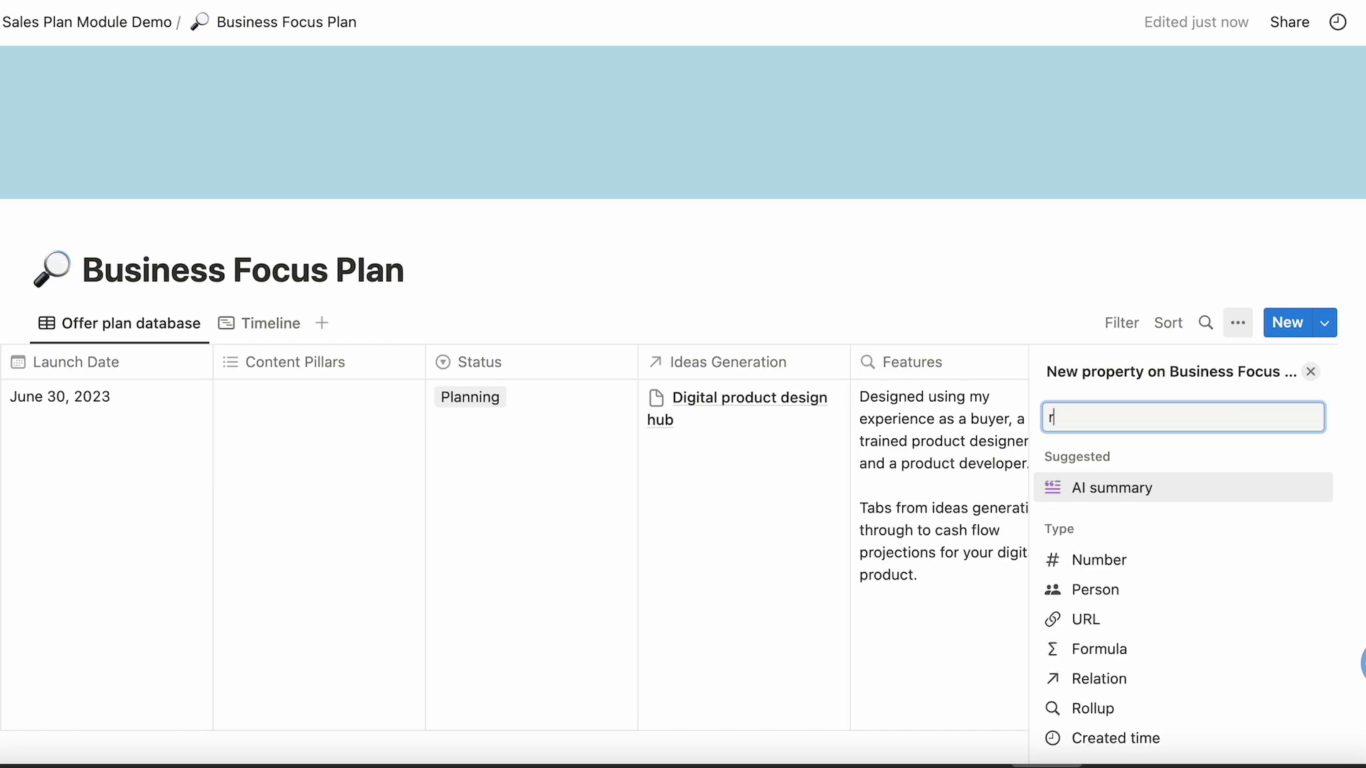
pyautogui.click(1147, 496)
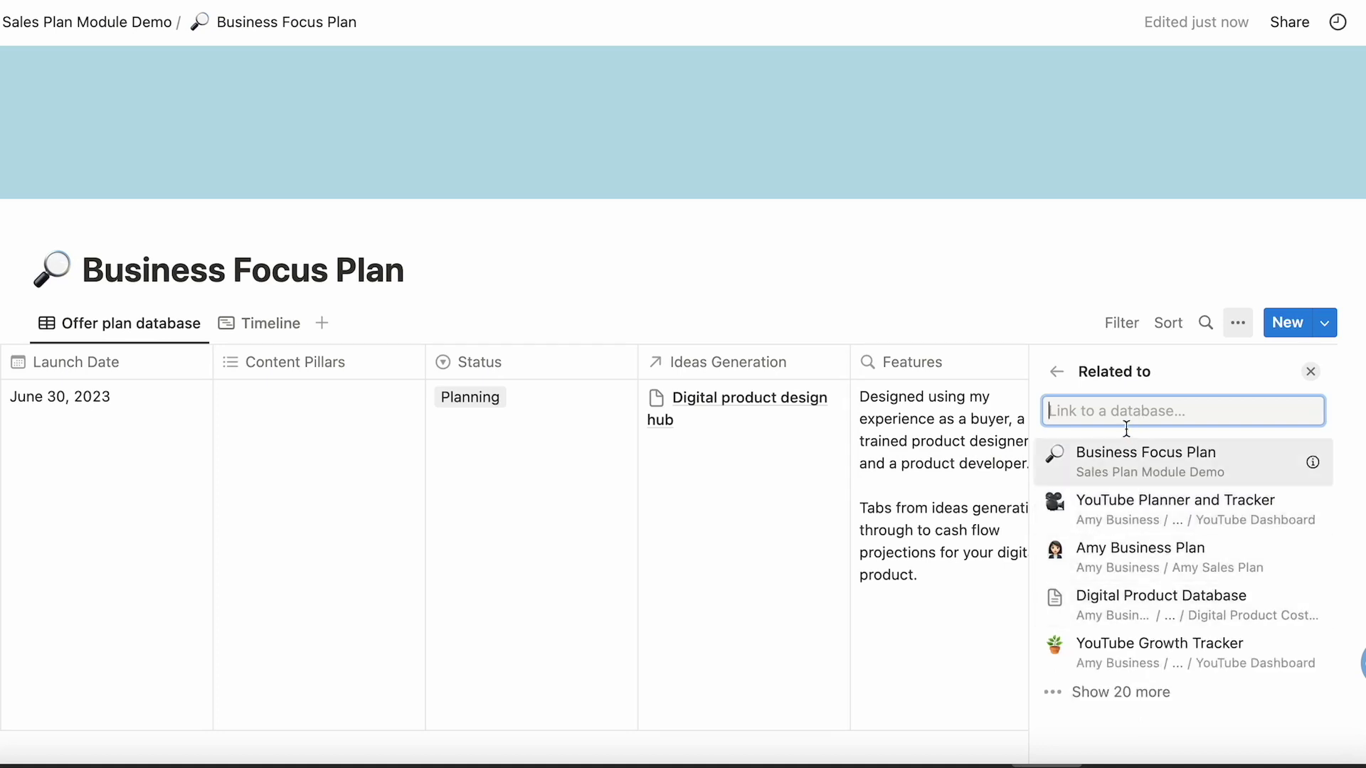
pyautogui.click(1142, 510)
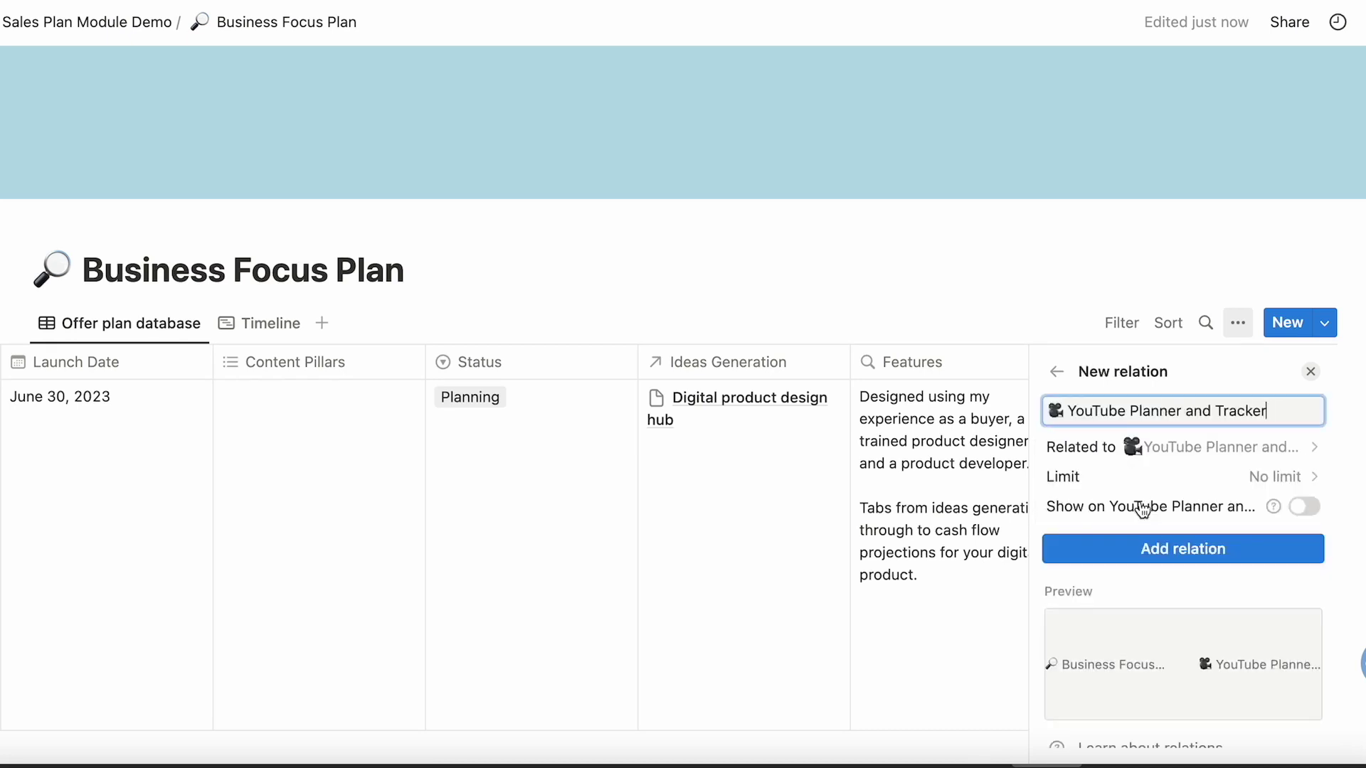
pyautogui.click(1162, 549)
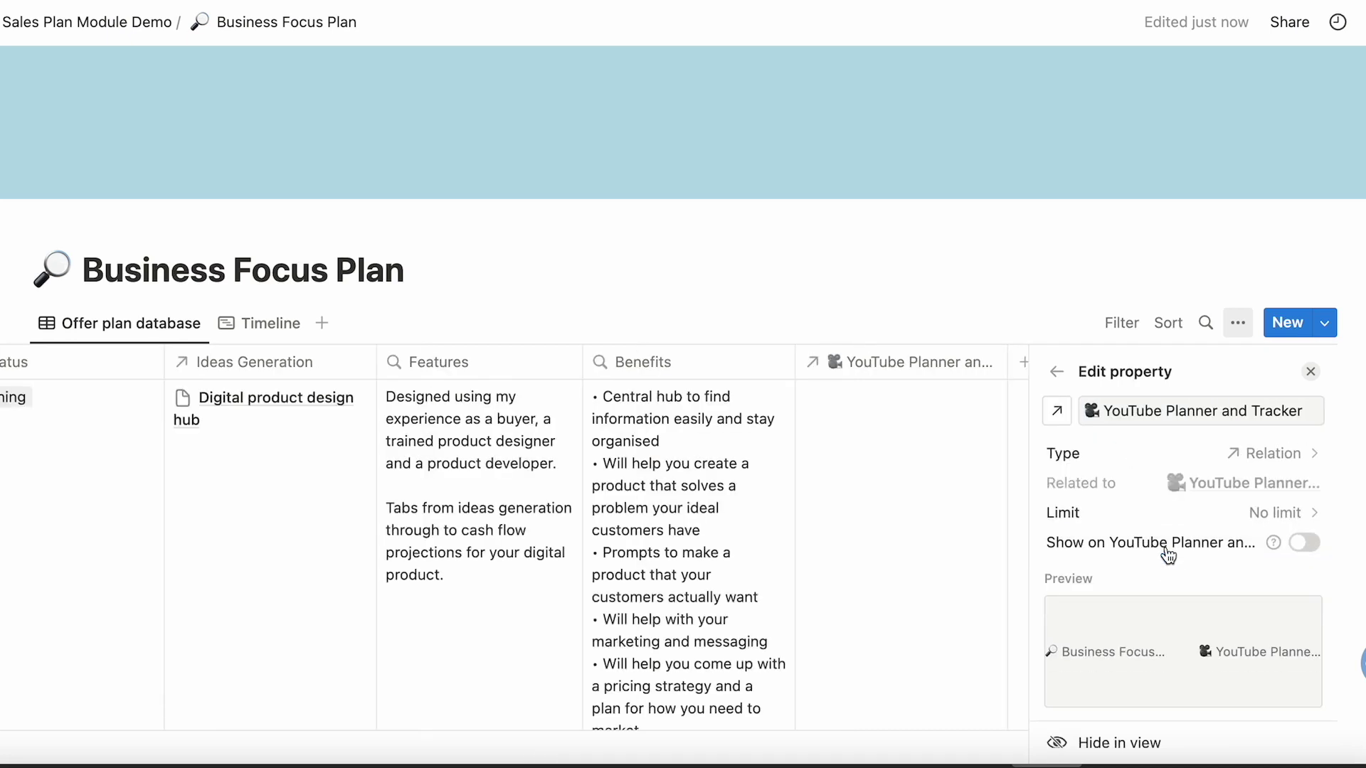
pyautogui.scroll(-3, 1129, 635)
pyautogui.scroll(2, 1126, 632)
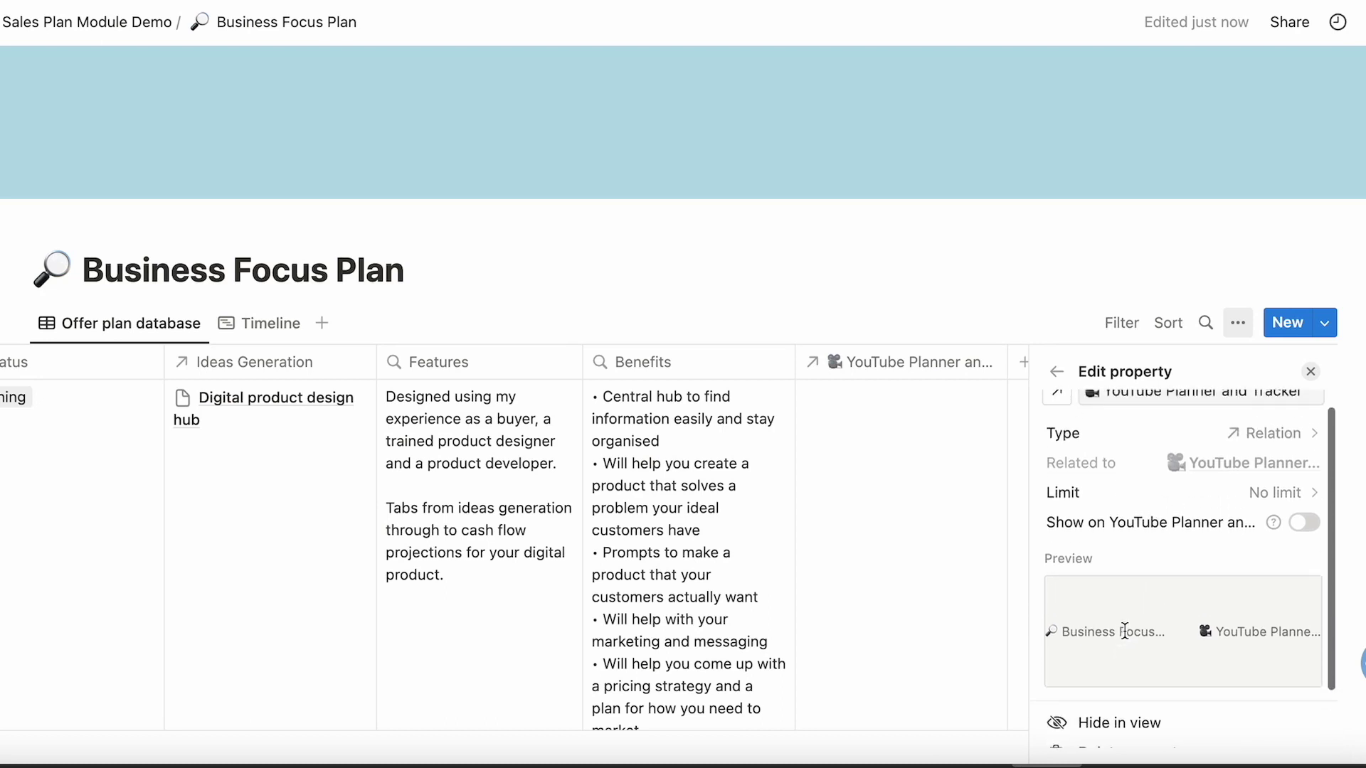
pyautogui.click(1003, 259)
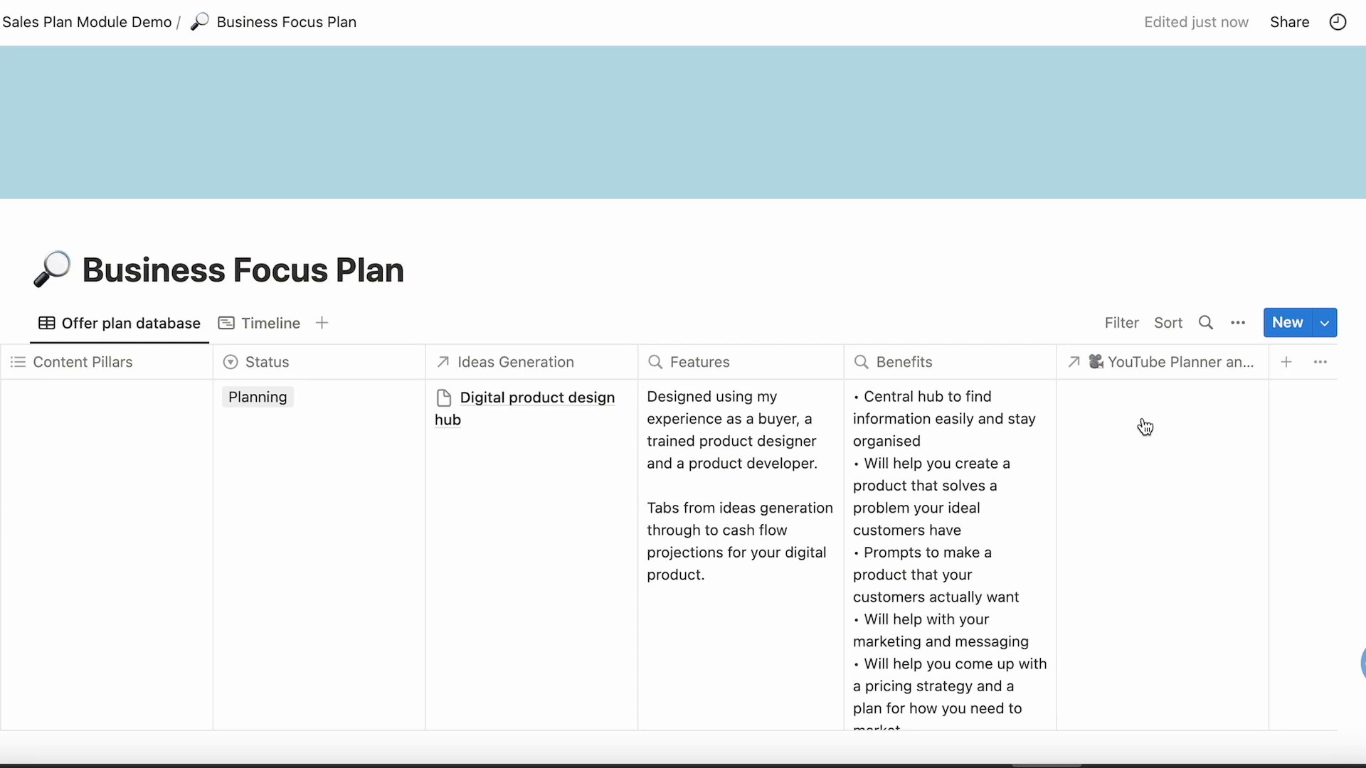
# Link "Business Planning 101 (beginners tutorial)" and a new page titled "What's important about planning your products" in the offer's YouTube Planner and Tracker cell
pyautogui.click(1160, 456)
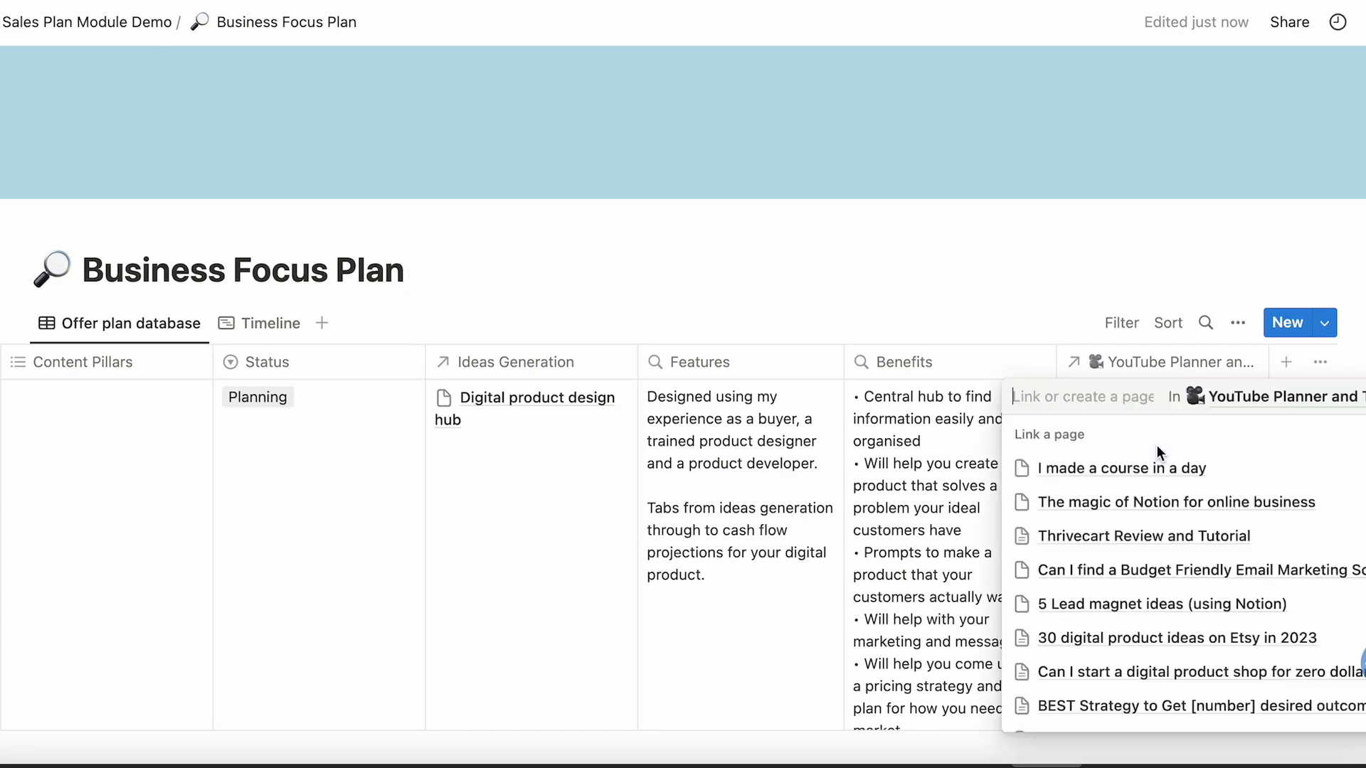
pyautogui.scroll(-6, 1167, 513)
pyautogui.scroll(6, 1173, 559)
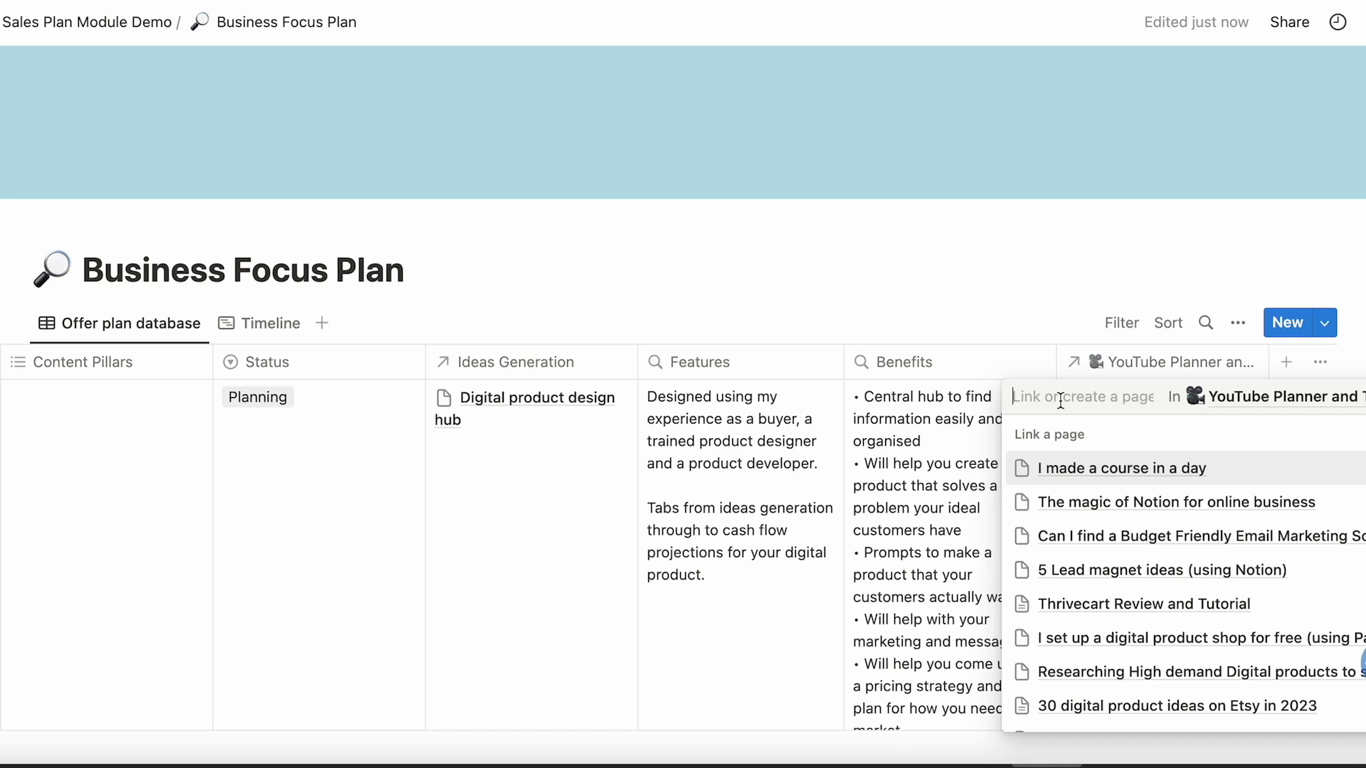
pyautogui.write("What's important about planning yoiur up")
pyautogui.press('BackSpace')
pyautogui.press('BackSpace')
pyautogui.press('BackSpace')
pyautogui.press('BackSpace')
pyautogui.press('BackSpace')
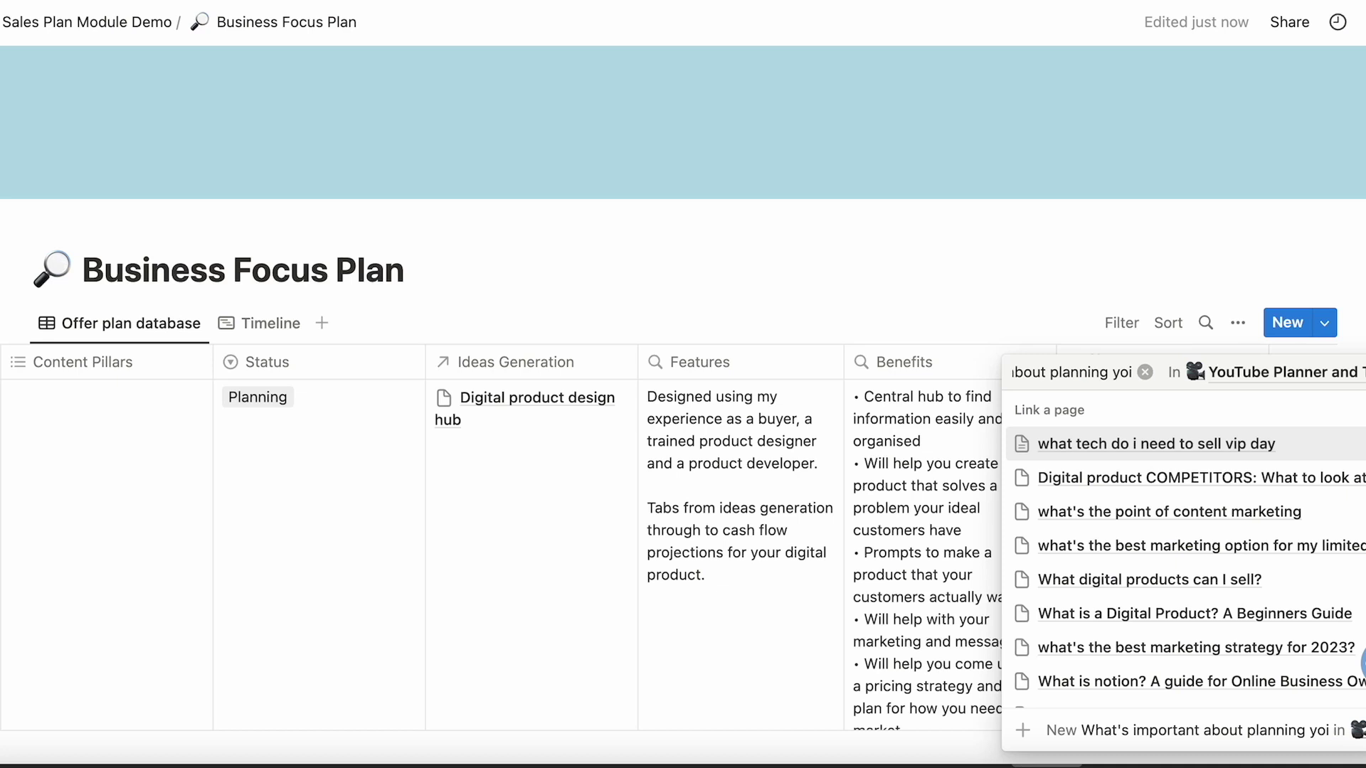
pyautogui.press('BackSpace')
pyautogui.write('ur products')
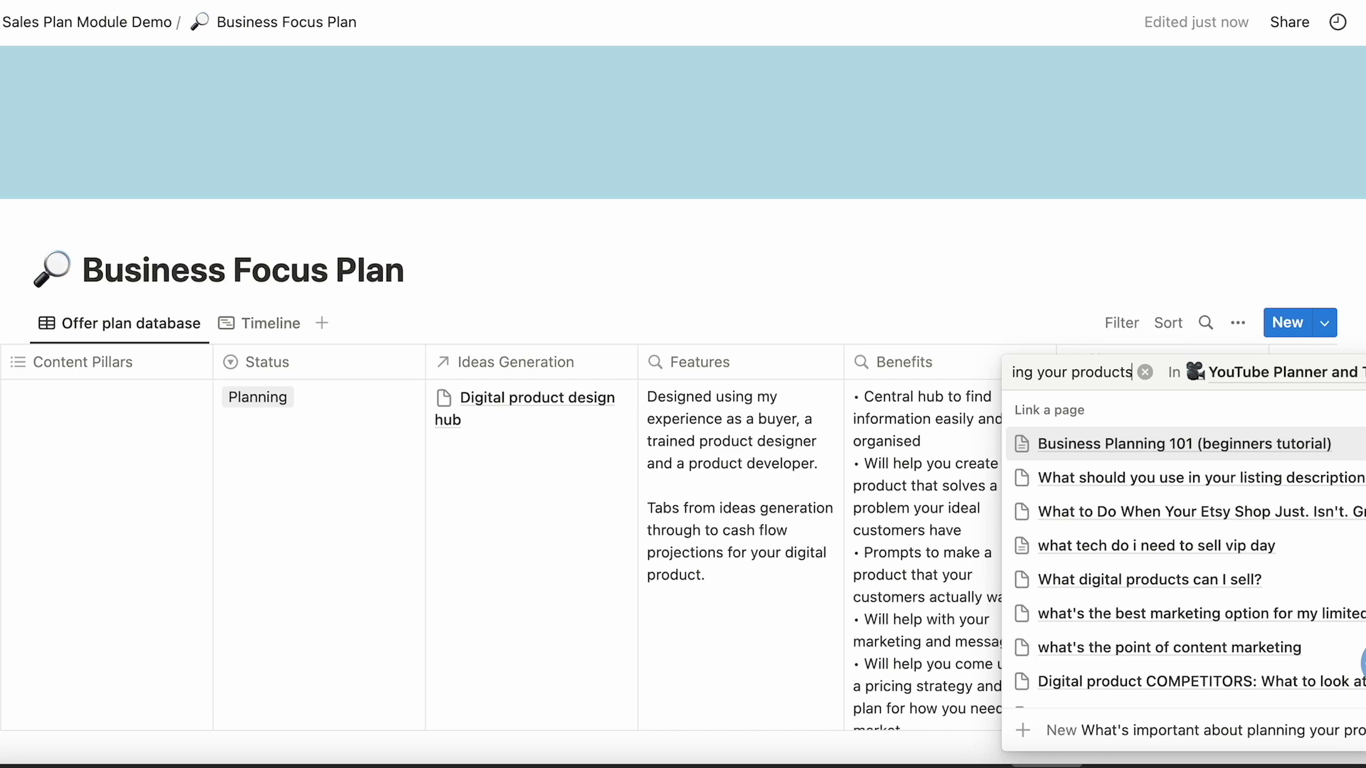
pyautogui.click(1110, 443)
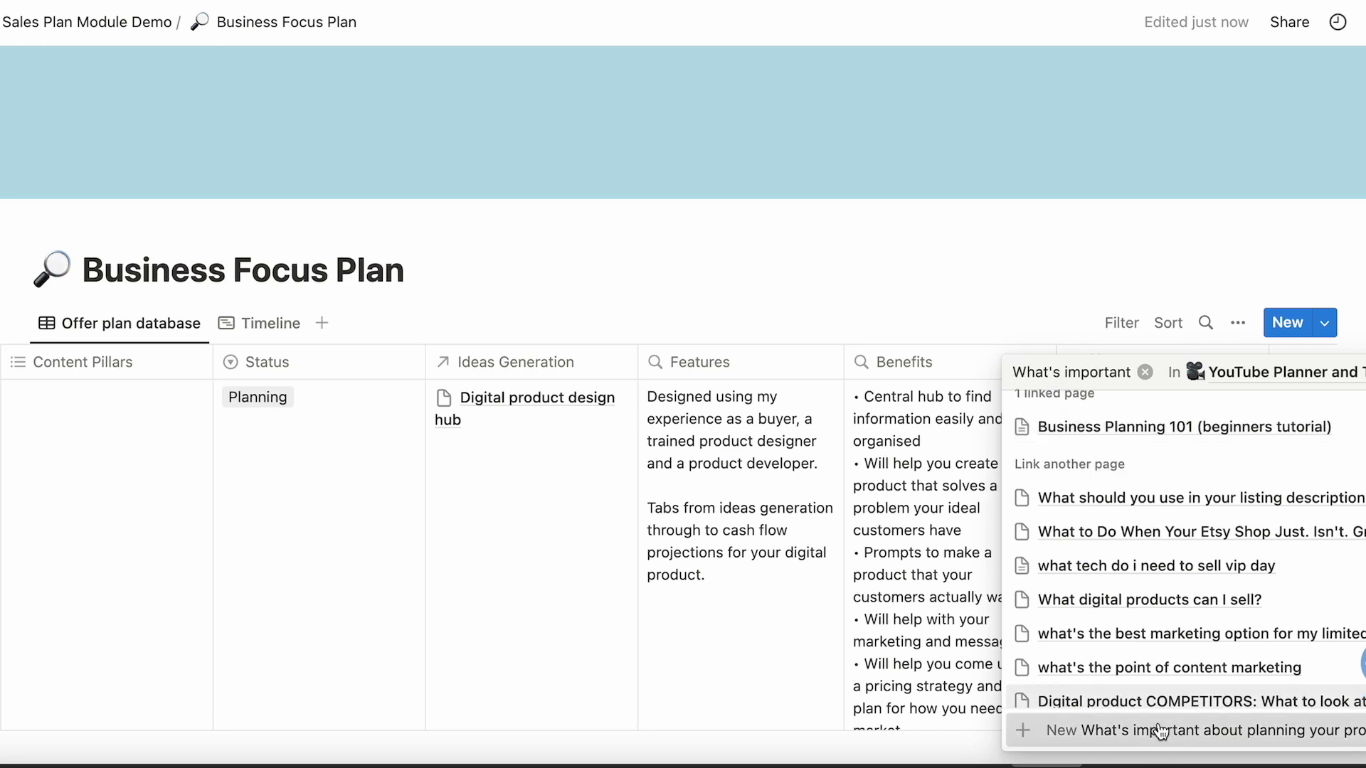
pyautogui.click(1027, 738)
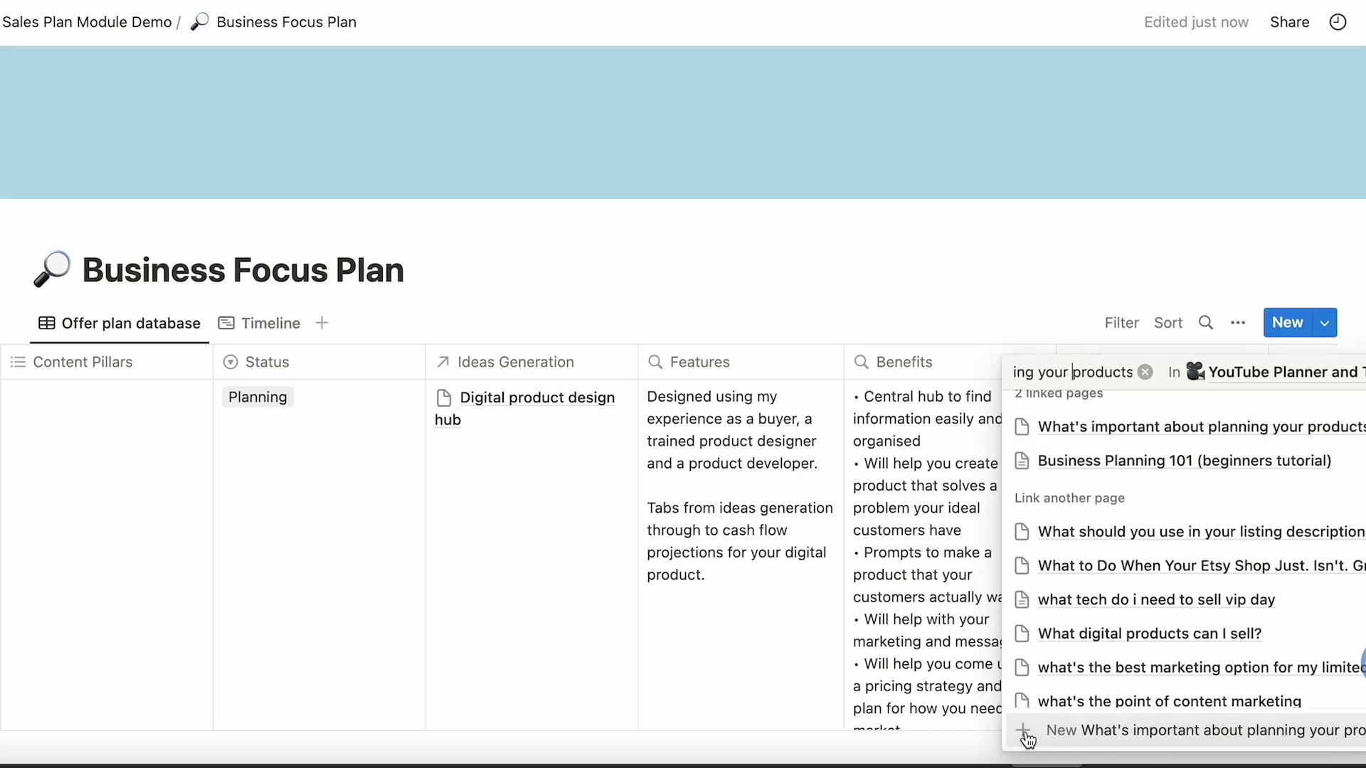
# Open the new "What's important about planning your products" page and set its Publishing Date to August 31, 2023
pyautogui.click(1132, 439)
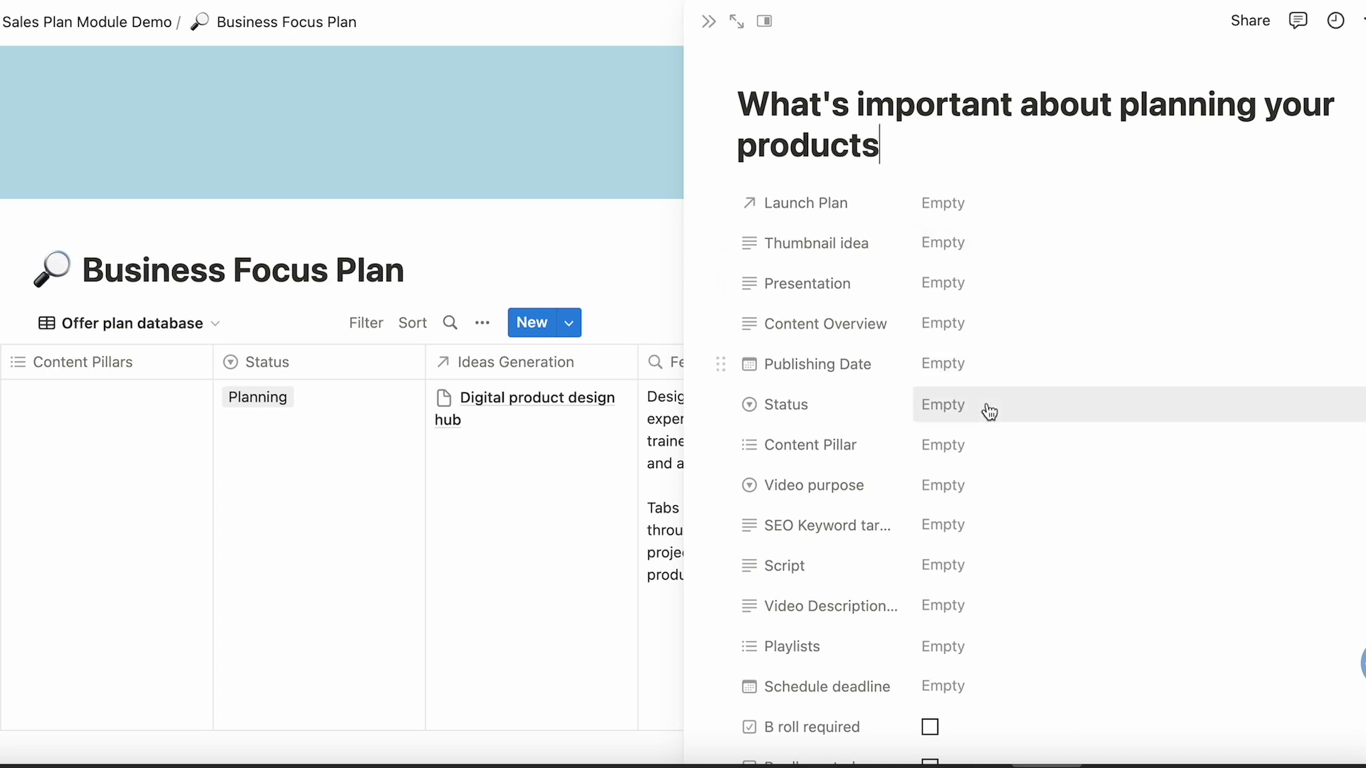
pyautogui.click(955, 366)
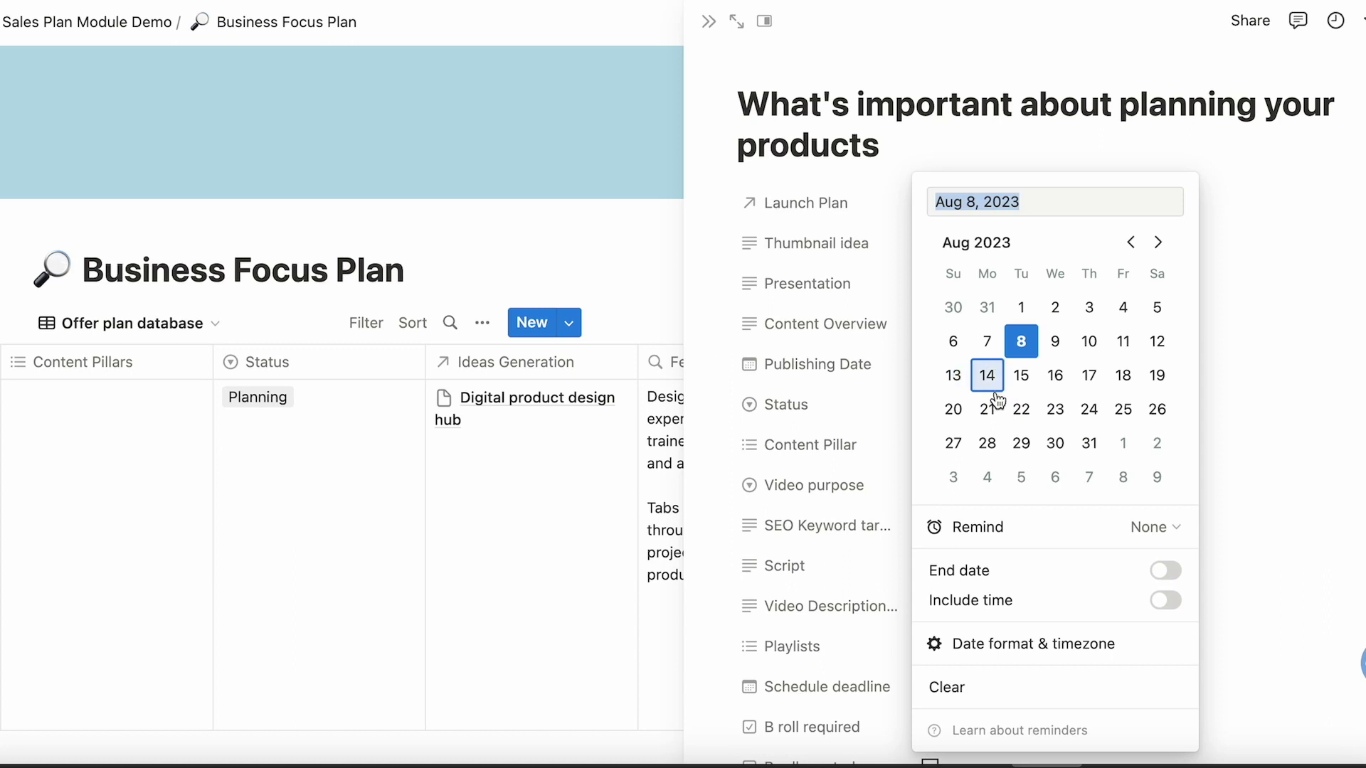
pyautogui.click(1089, 443)
pyautogui.click(1293, 374)
# Set the Schedule deadline of the new video page to August 24, 2023
pyautogui.scroll(-3, 945, 510)
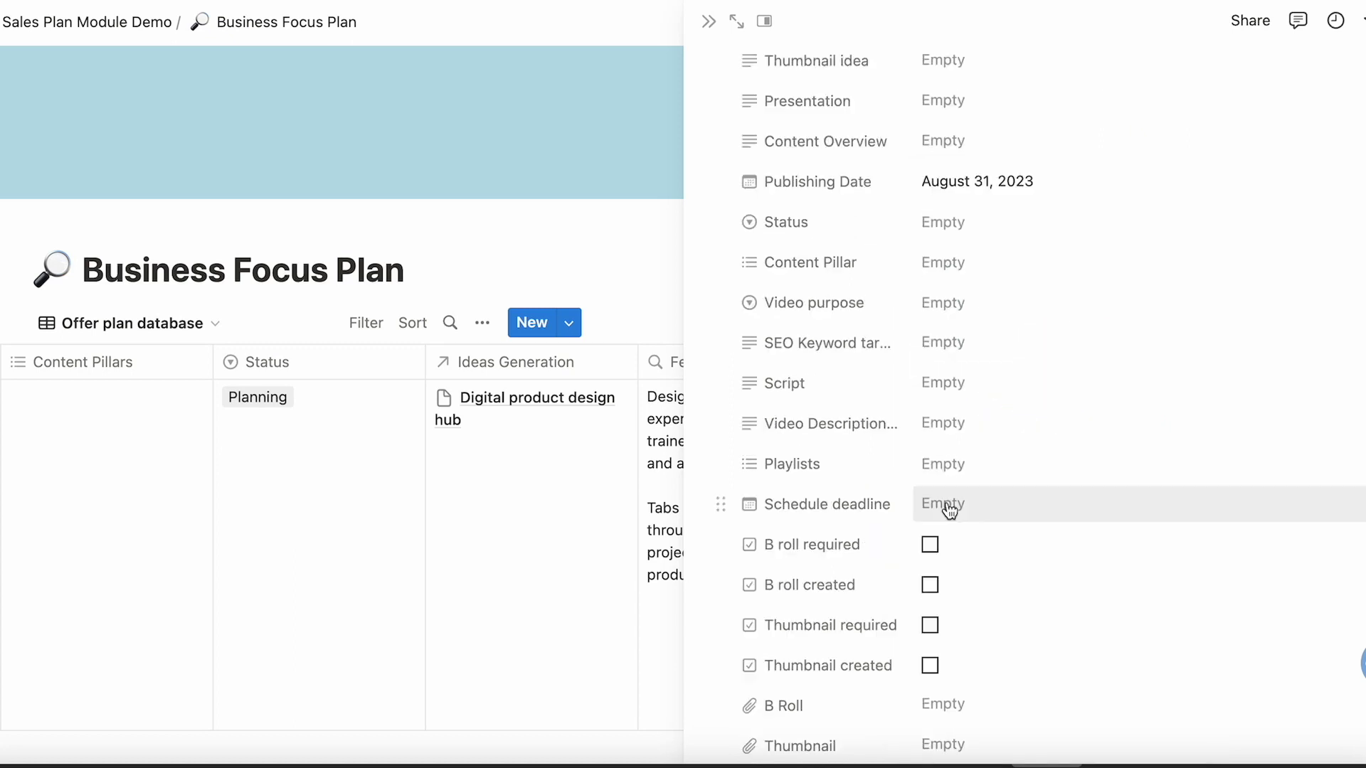
pyautogui.click(945, 509)
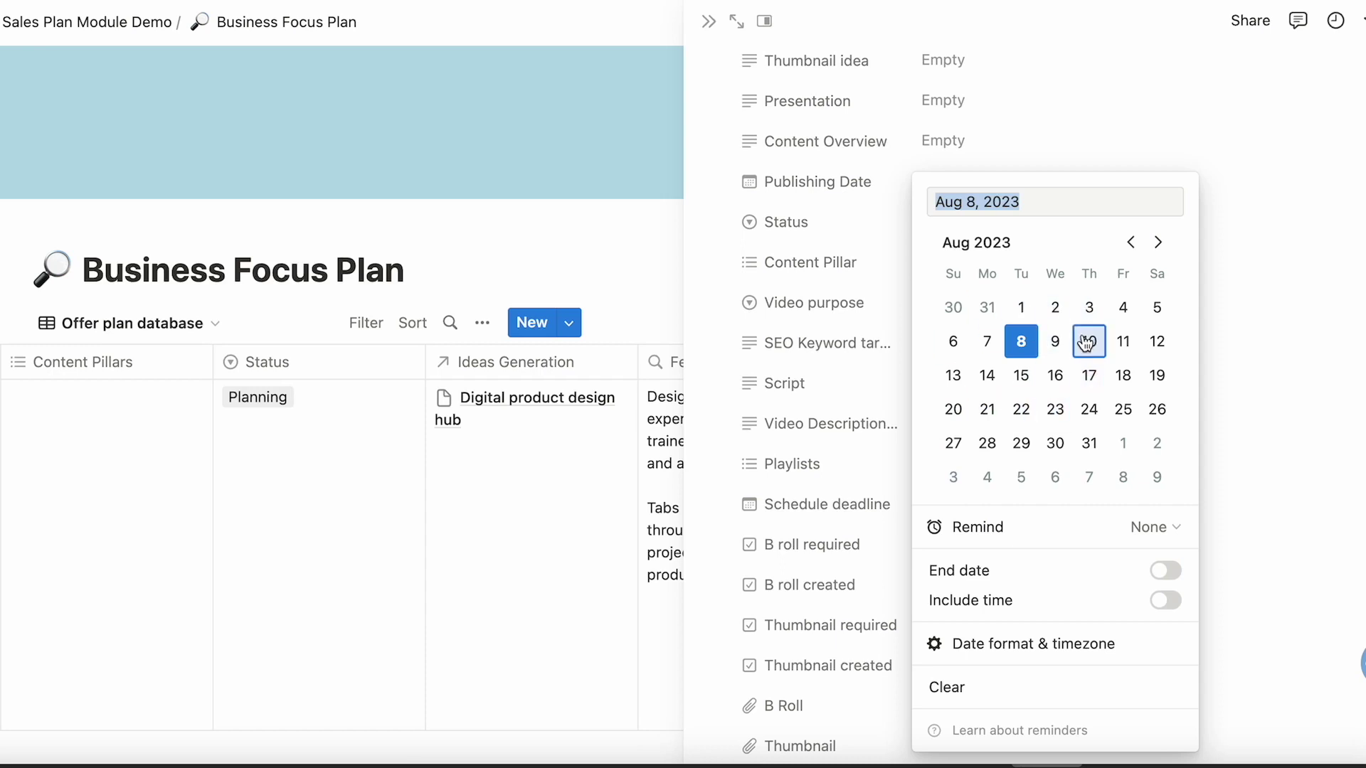
pyautogui.click(1076, 421)
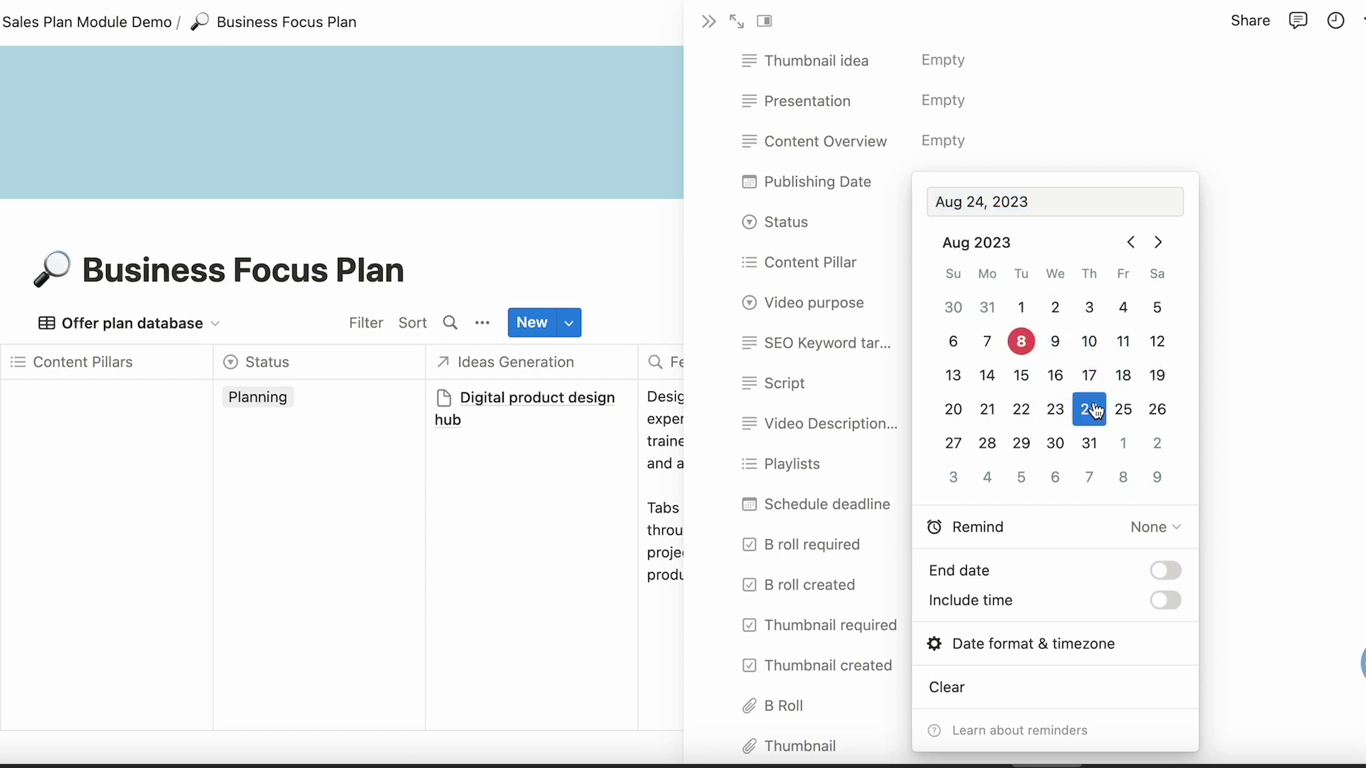
pyautogui.click(1243, 334)
# Set the Status of the "What's important about planning your products" page to Idea
pyautogui.scroll(3, 1243, 333)
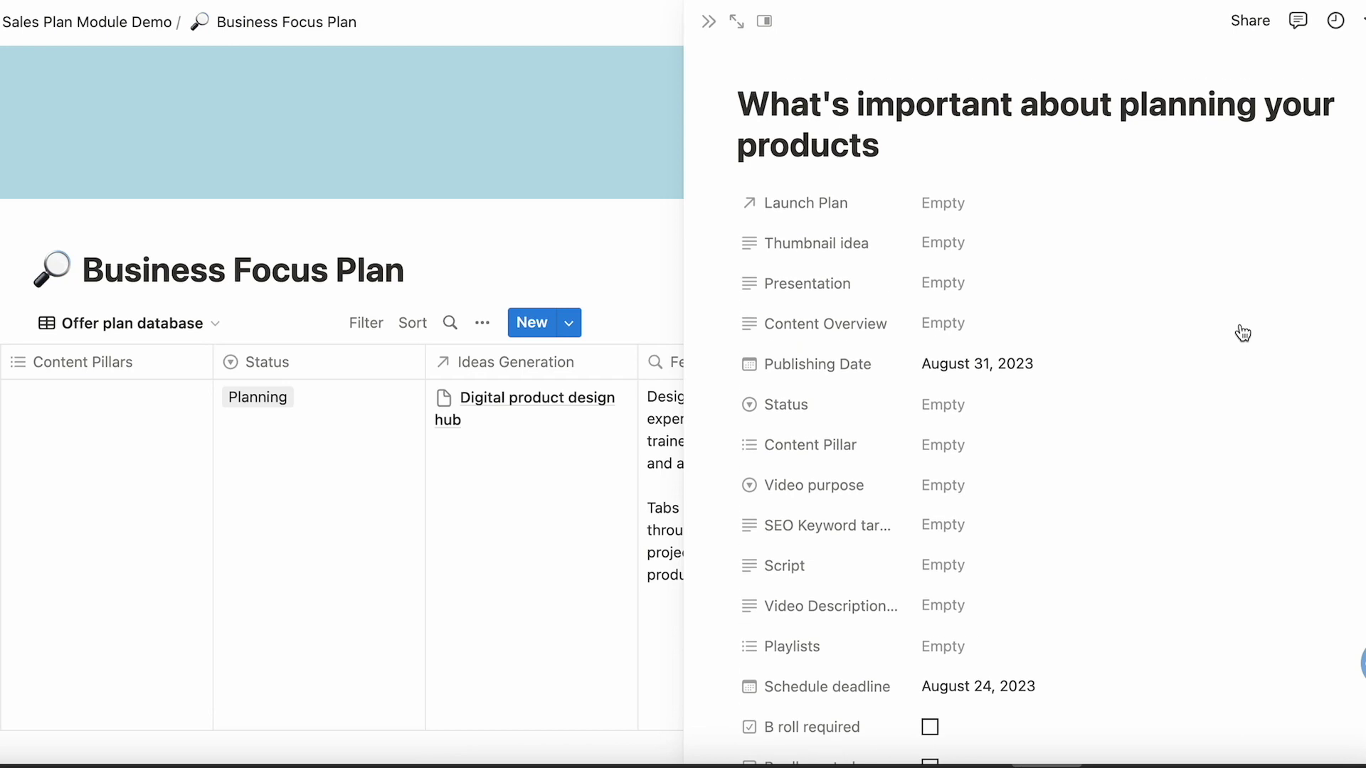
pyautogui.click(946, 405)
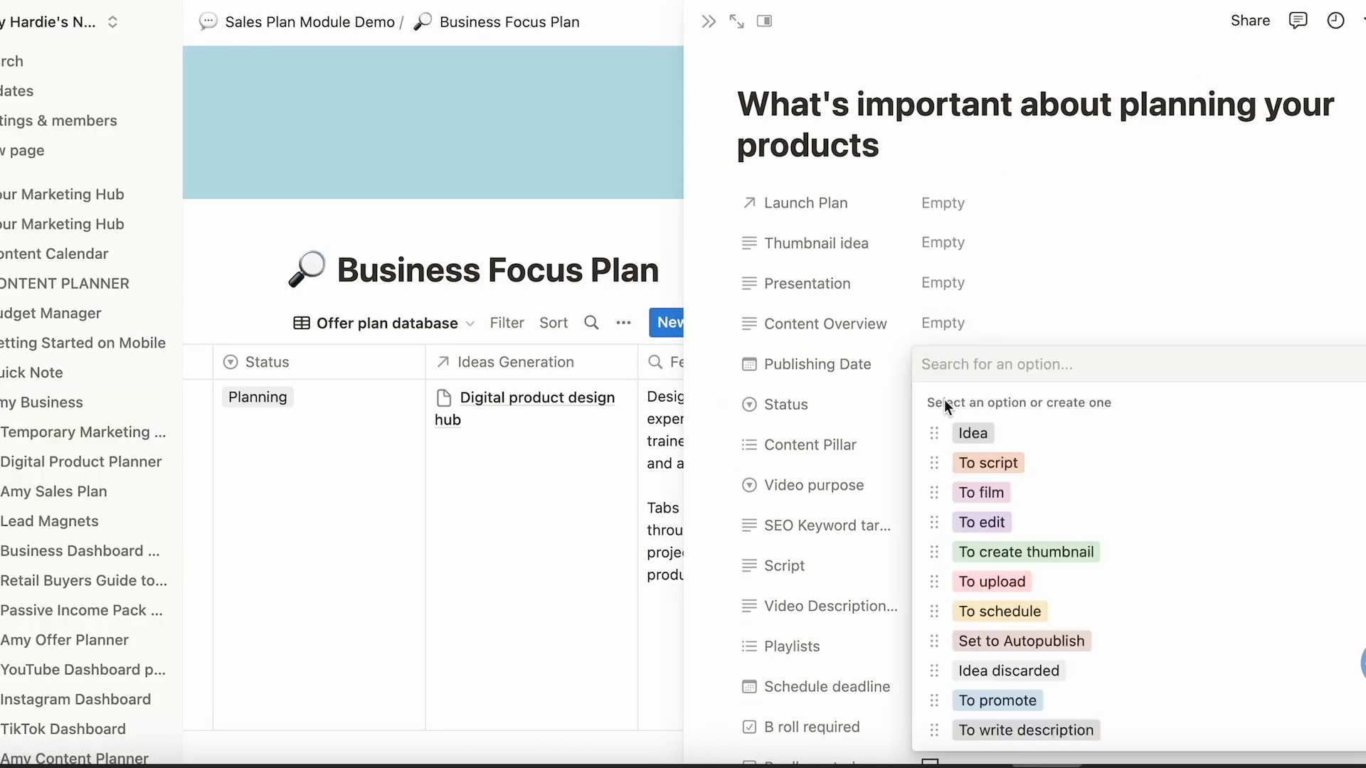
pyautogui.click(986, 468)
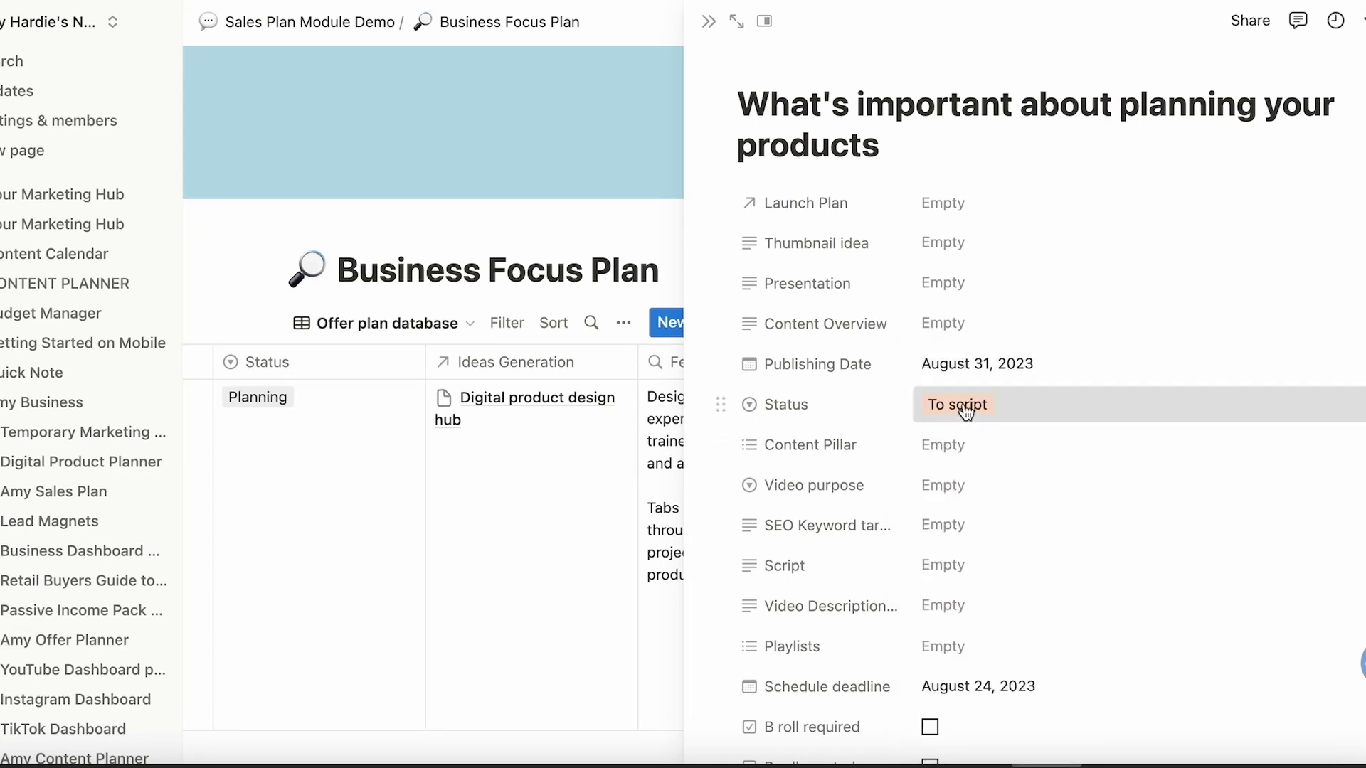
pyautogui.press('super+z')
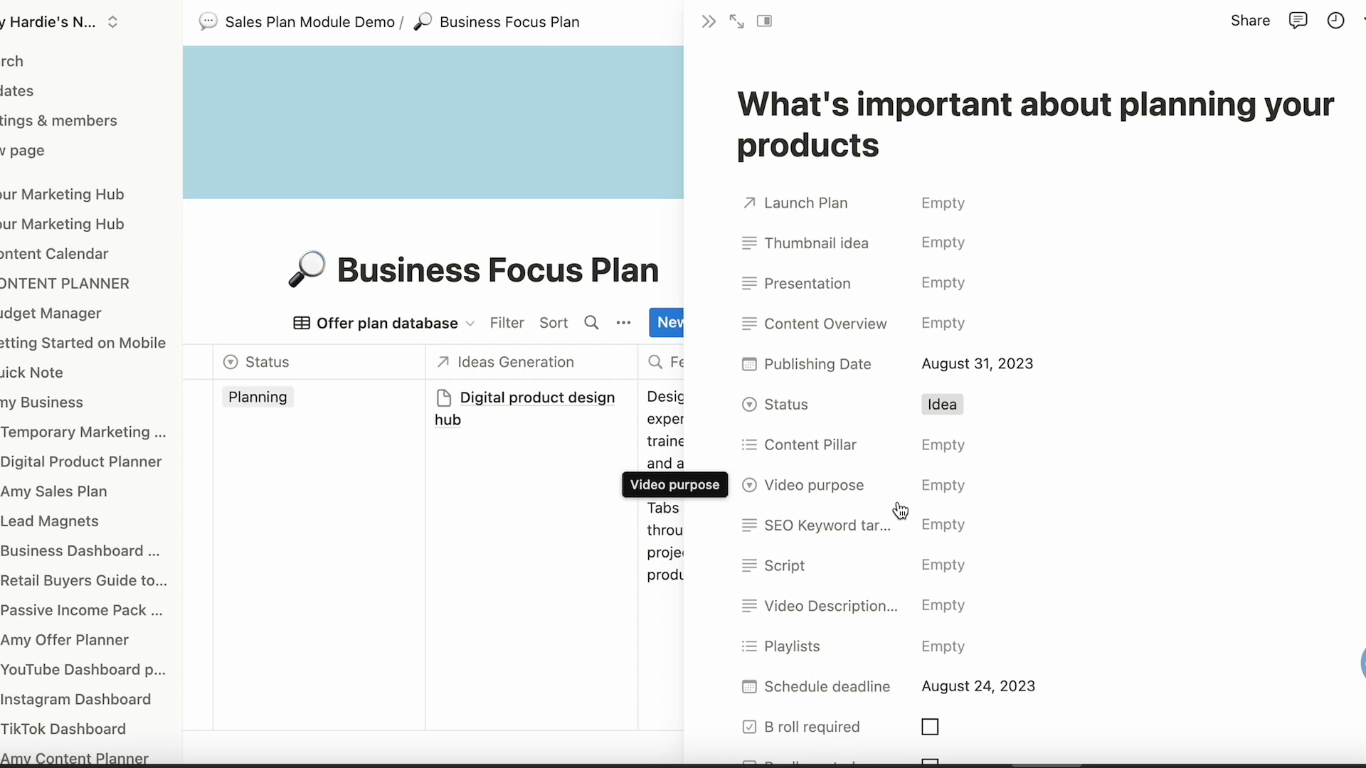